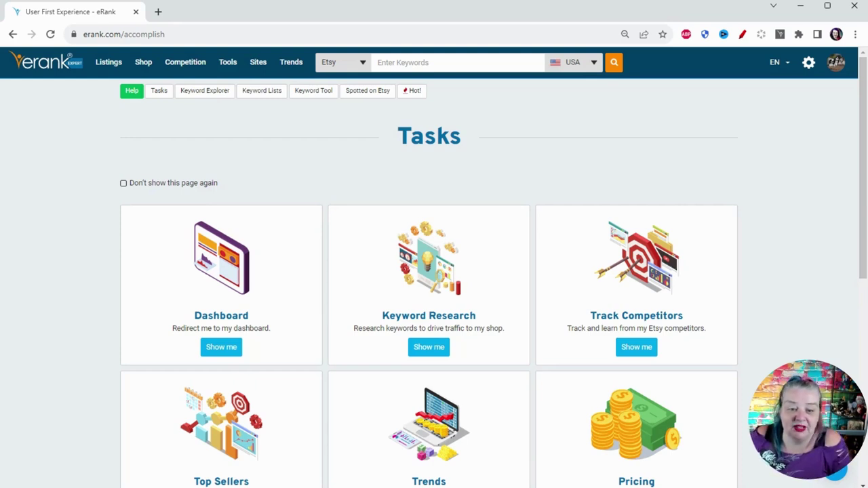
Open the shop's Traffic Stats report and set its date range to Last 15 Months
mouse_move(142, 68)
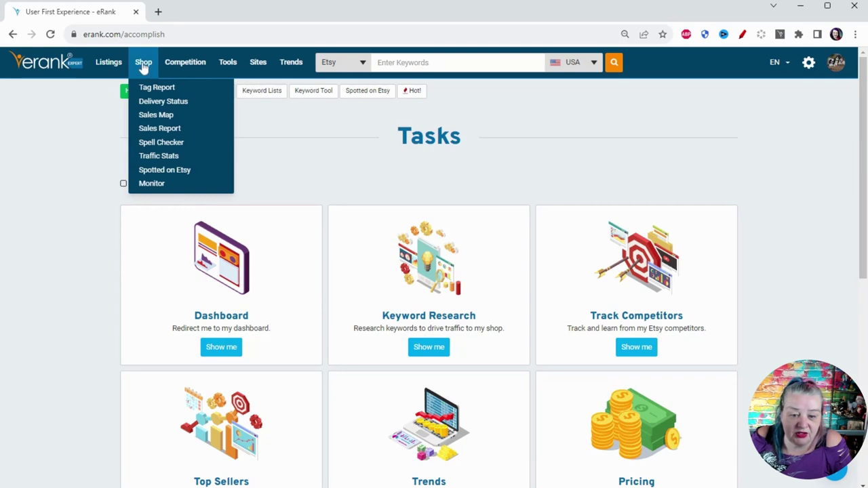
click(161, 159)
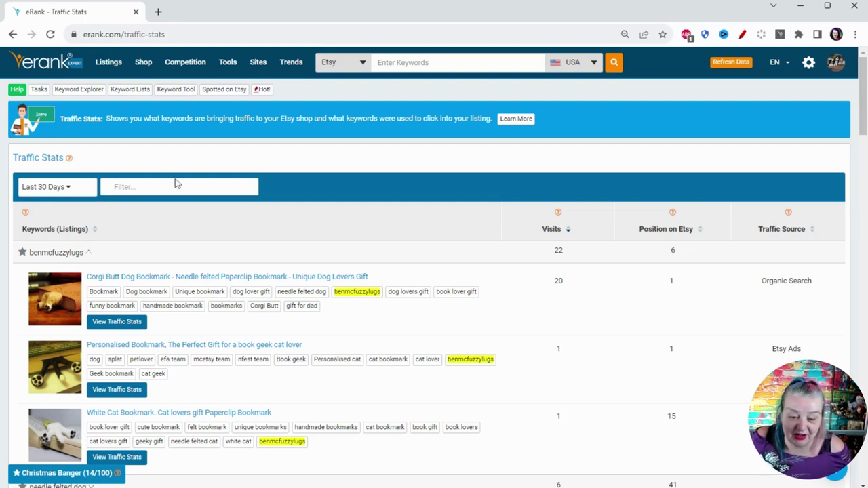
click(68, 191)
click(53, 310)
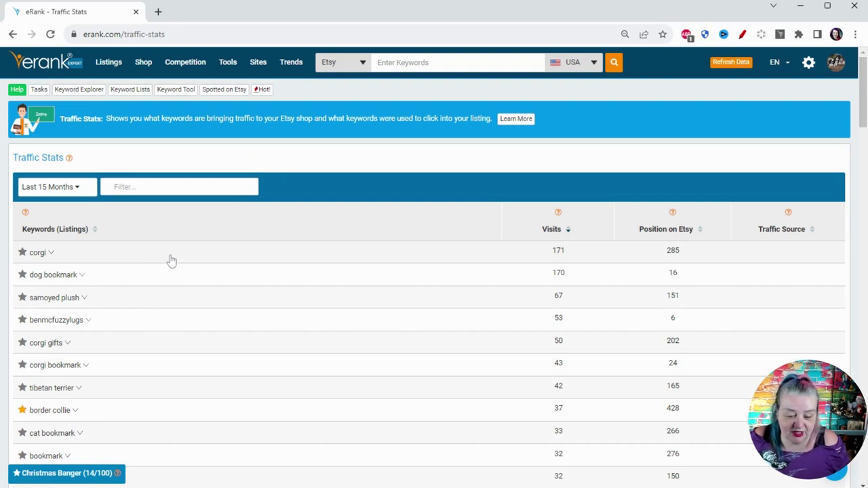
Create a new keyword list named Christmas 2023 and close the keyword list window
click(60, 473)
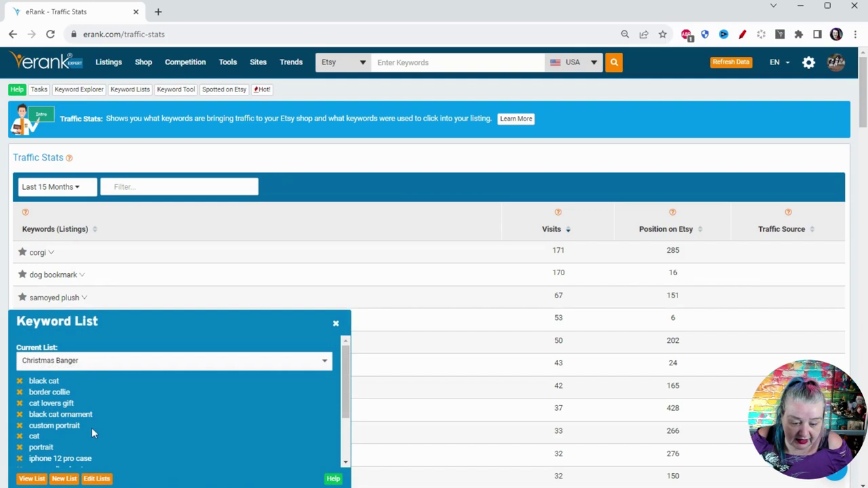
click(65, 479)
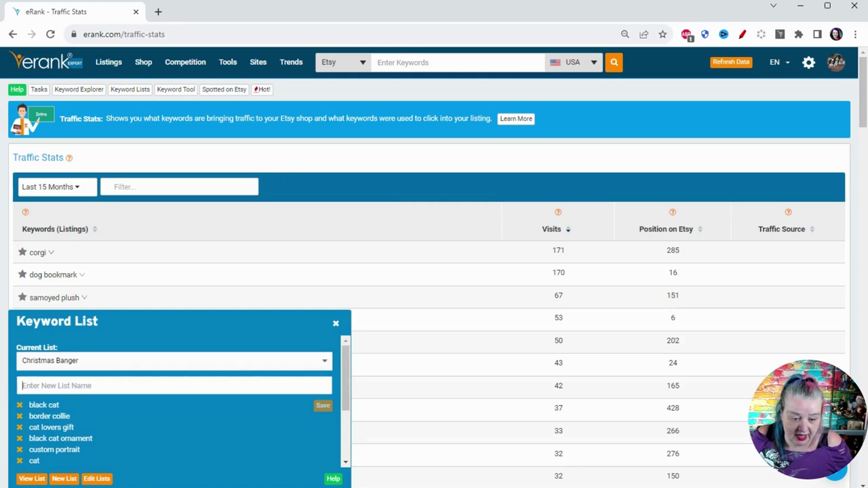
text(Chr)
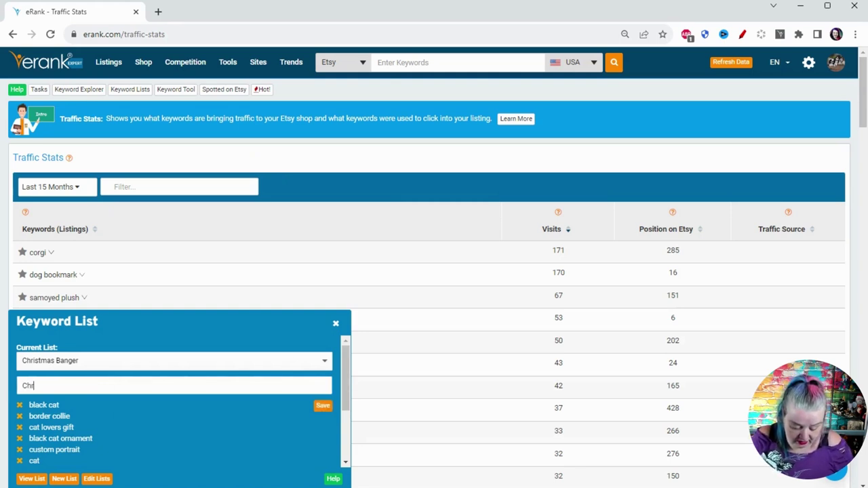
text(istmas 2023)
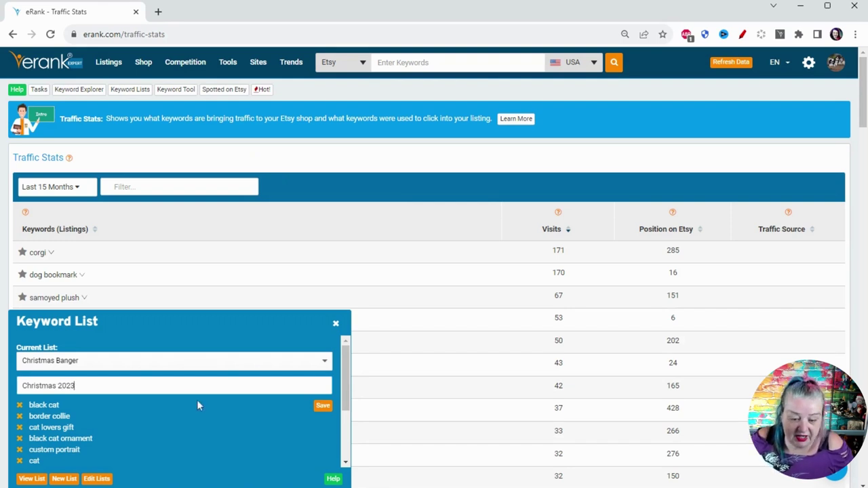
click(322, 406)
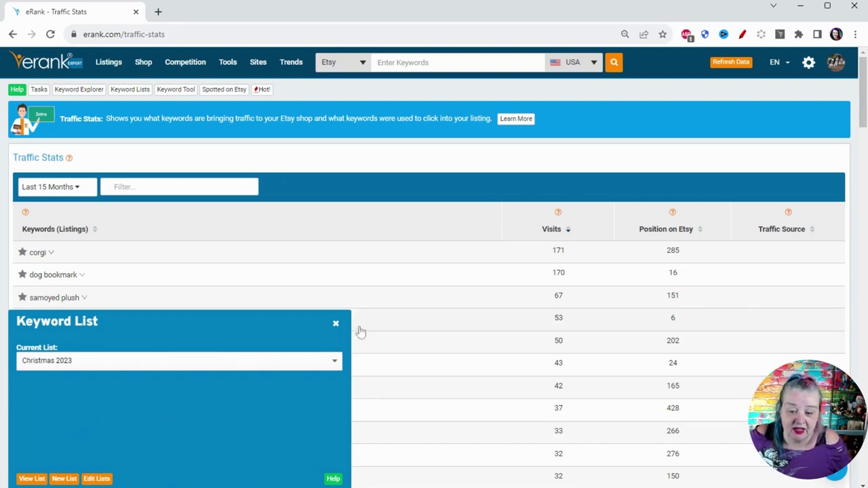
click(336, 326)
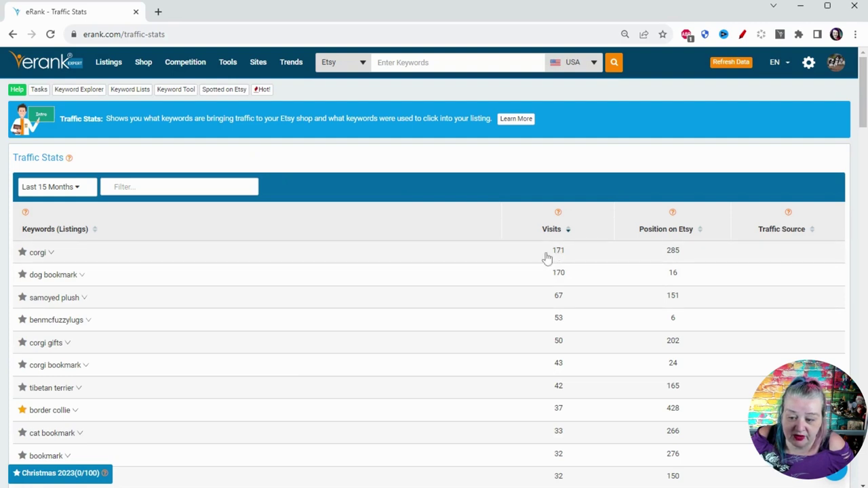
Star corgi, dog bookmark, samoyed plush, benmcfuzzylugs, corgi gifts, corgi bookmark, tibetan terrier and border collie for the Christmas 2023 list
click(22, 253)
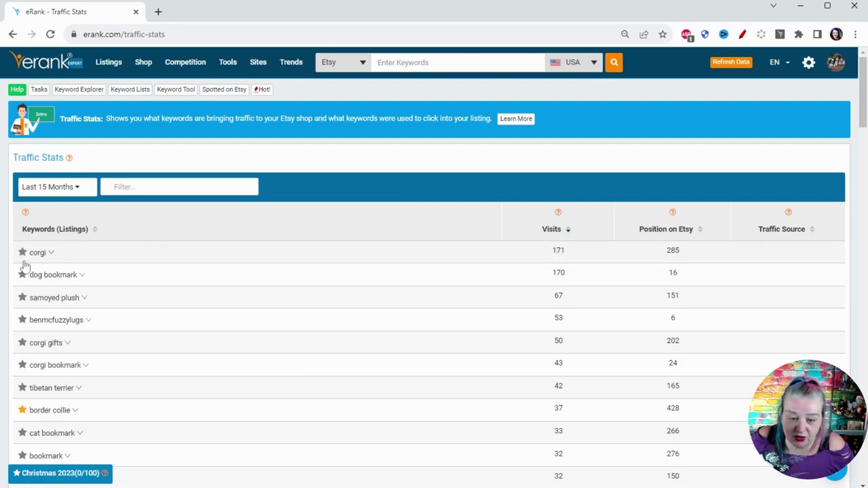
click(21, 275)
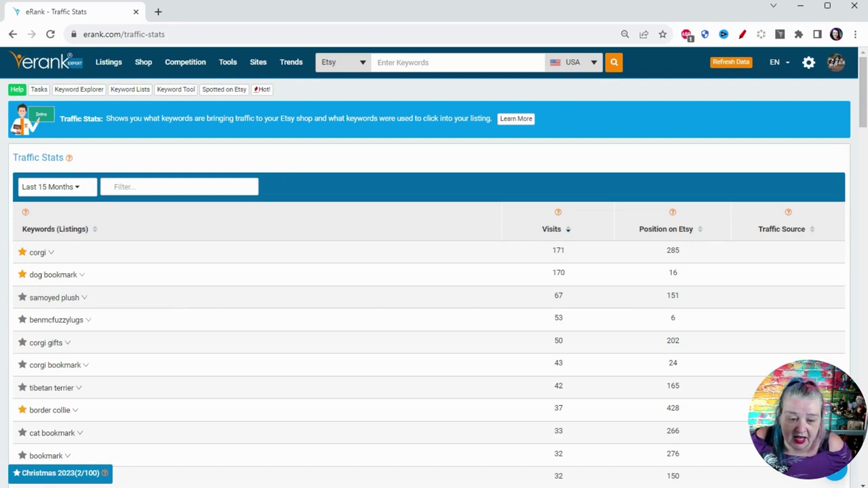
click(22, 299)
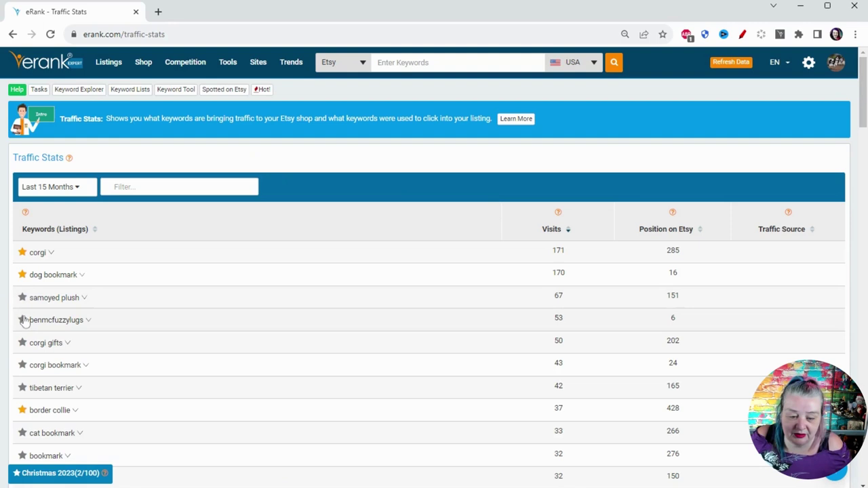
click(23, 321)
click(22, 344)
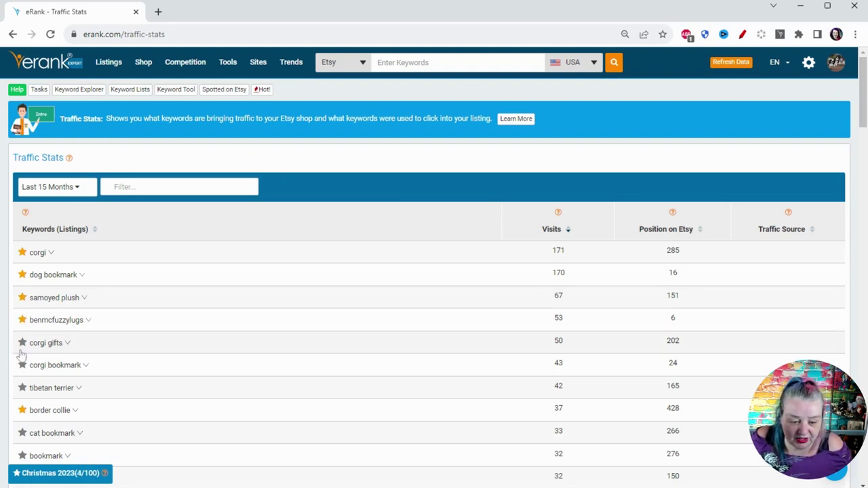
click(23, 366)
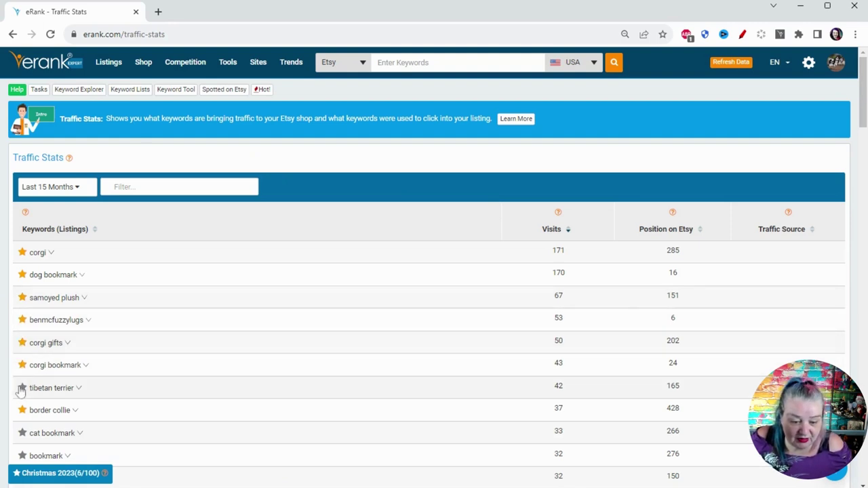
click(23, 388)
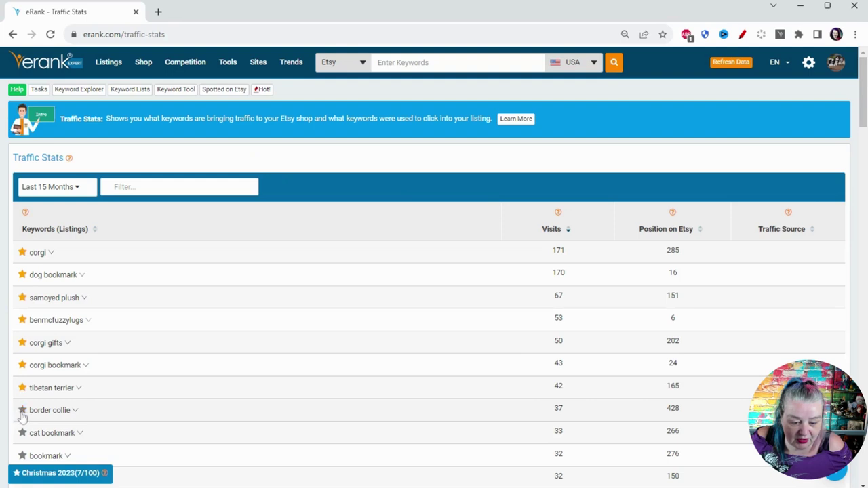
click(22, 411)
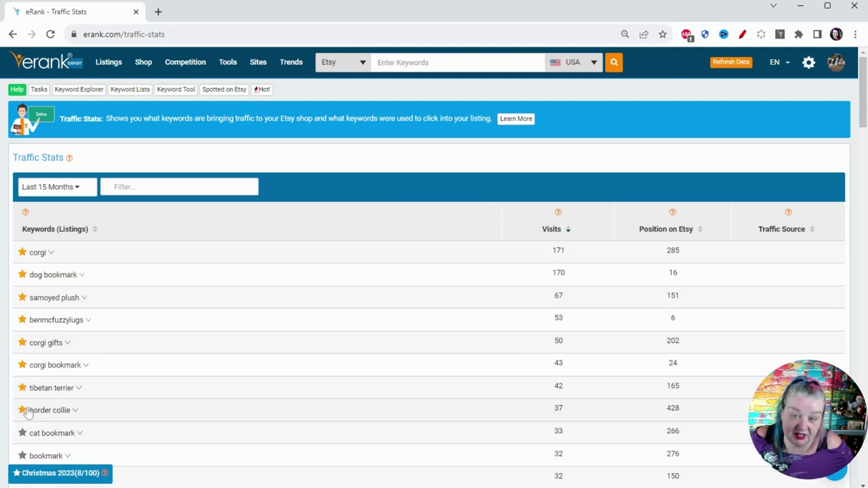
Add the keywords cat bookmark, bookmark, needle felted dog, havanese plush and samoyed to the Christmas 2023 list
scroll(136, 387, down, 1)
scroll(151, 381, down, 1)
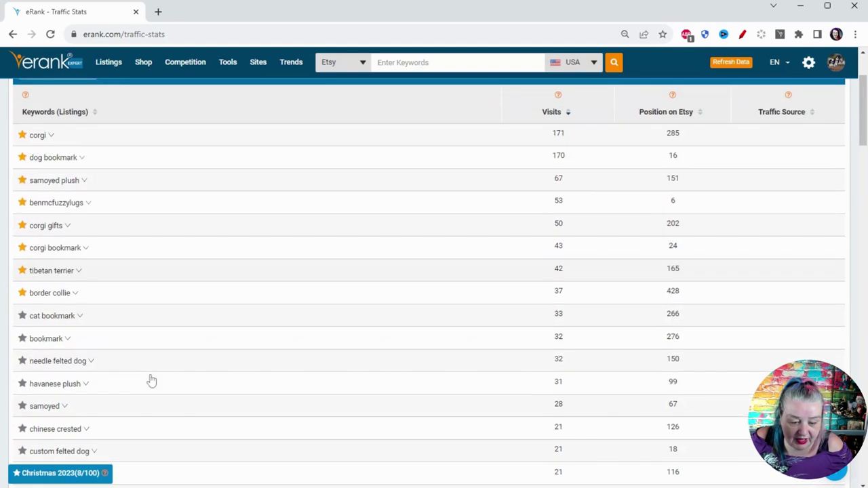
click(21, 318)
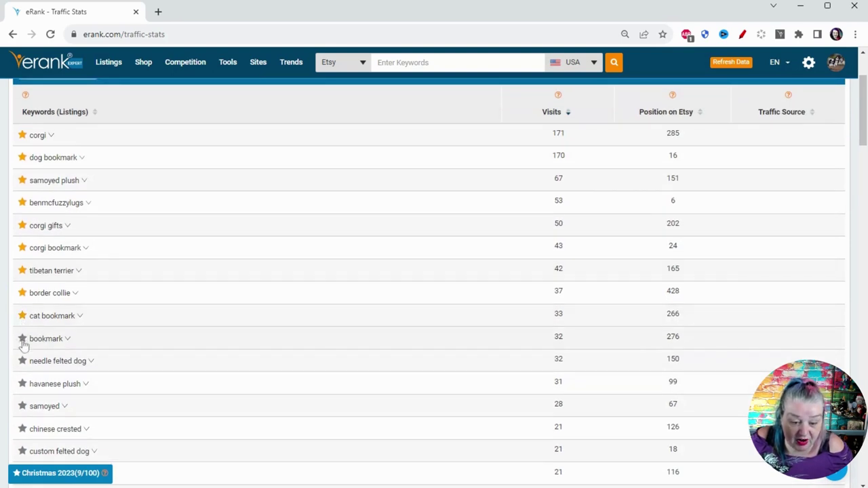
click(22, 339)
click(22, 361)
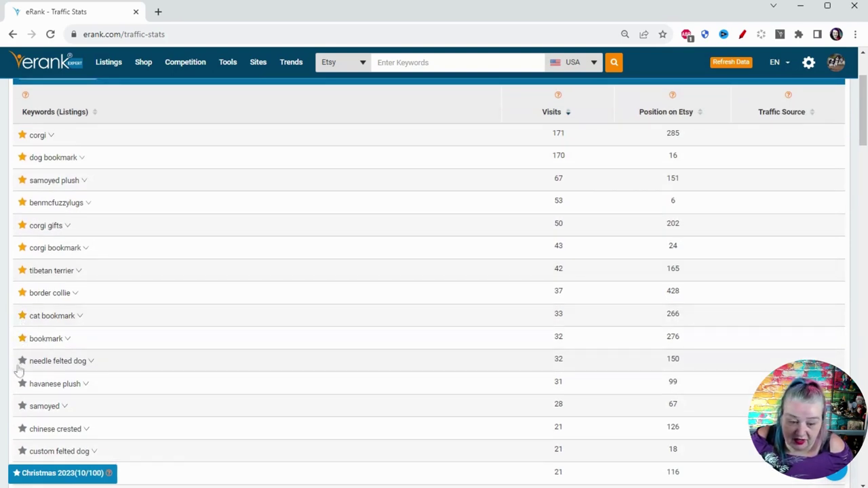
click(22, 384)
click(22, 407)
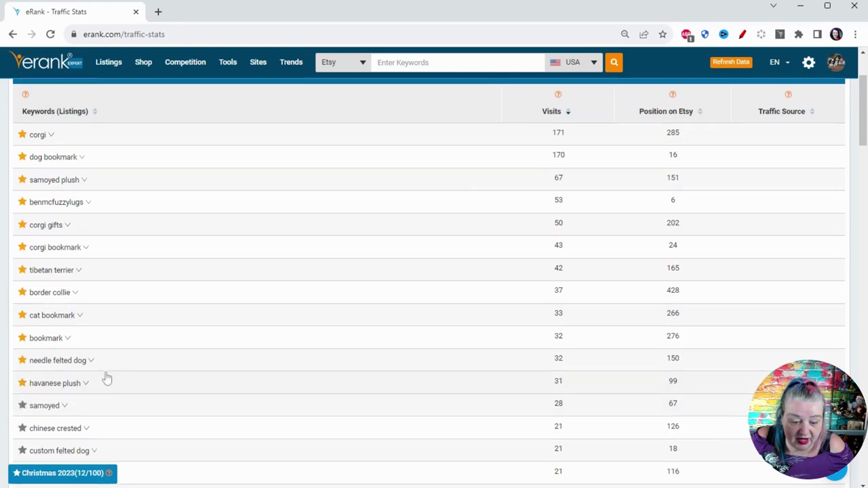
Add the keywords chinese crested, custom felted dog, havanese and corgi butt bookmark to the Christmas 2023 list
scroll(102, 376, down, 3)
click(22, 253)
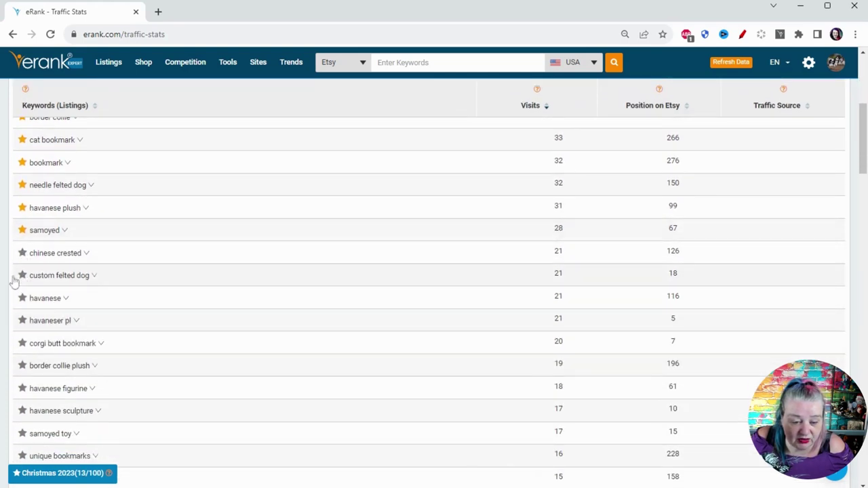
click(23, 276)
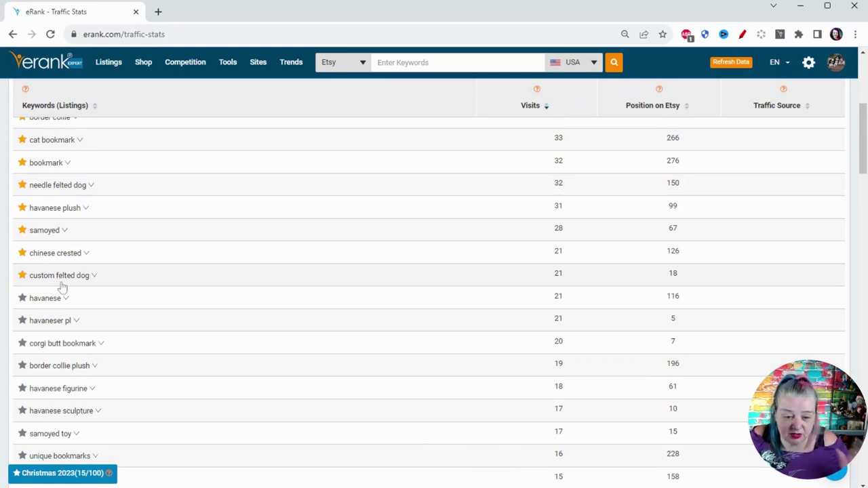
click(22, 299)
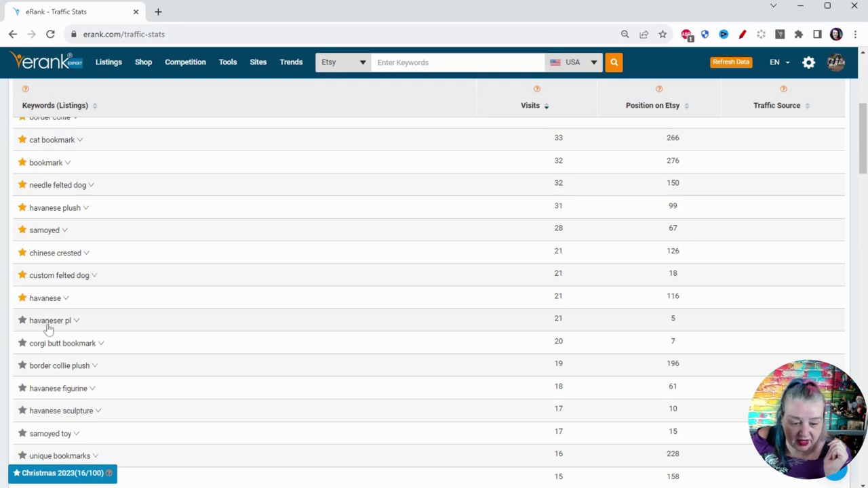
click(23, 344)
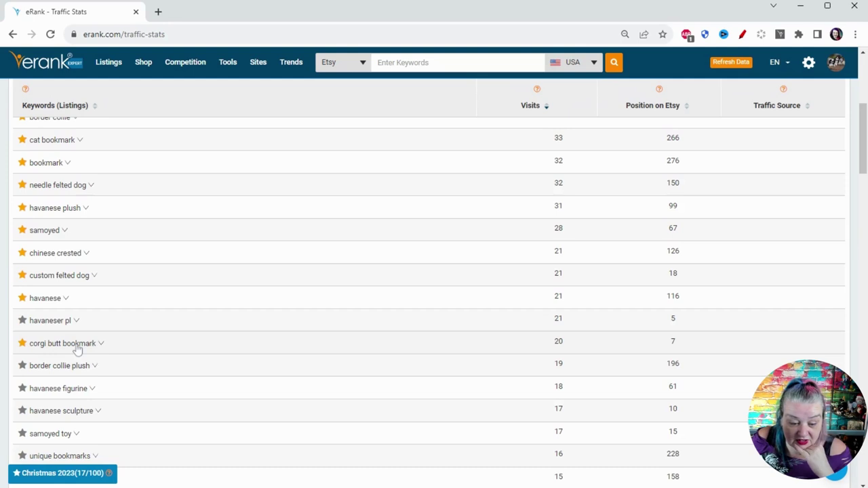
Add the keywords unique bookmarks, havanese sculpture and havanese figurine to the Christmas 2023 list
scroll(116, 342, down, 1)
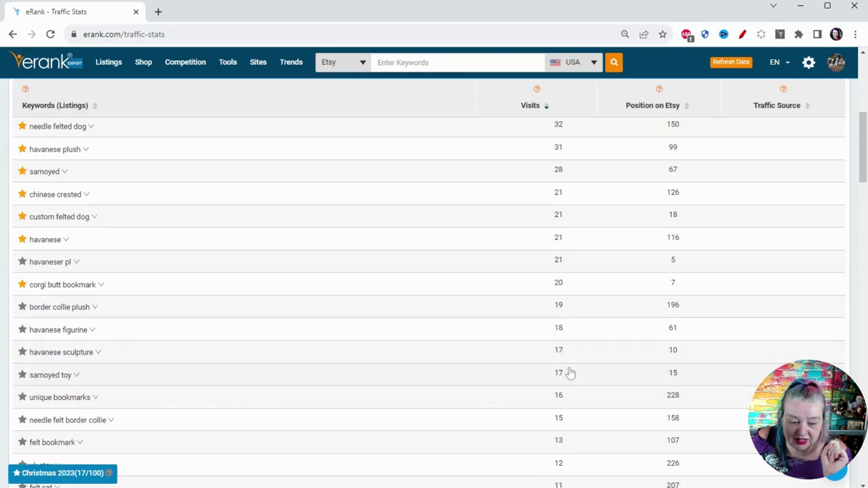
click(23, 399)
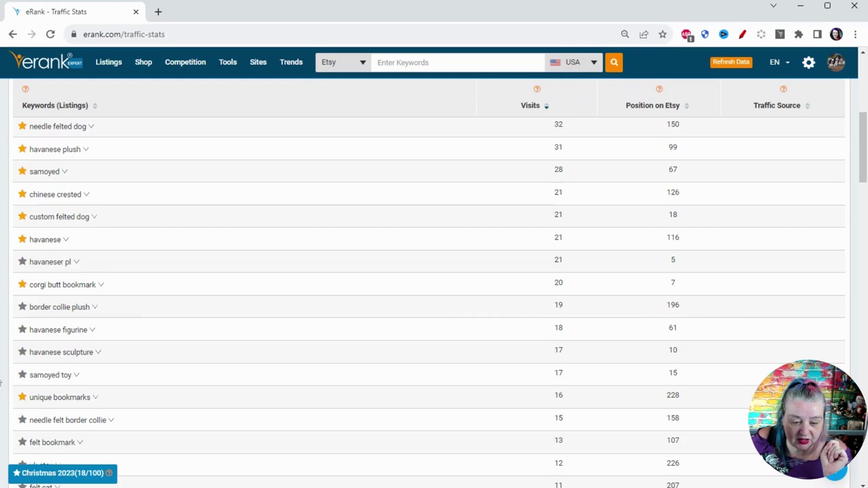
click(22, 352)
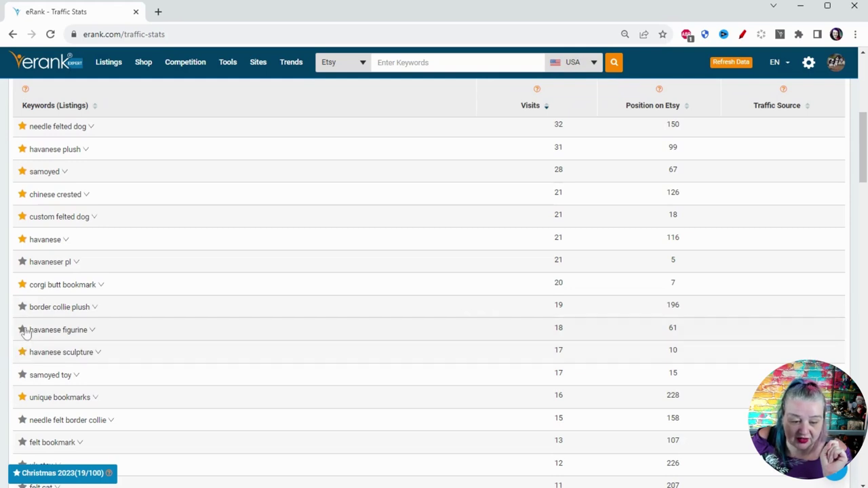
click(23, 331)
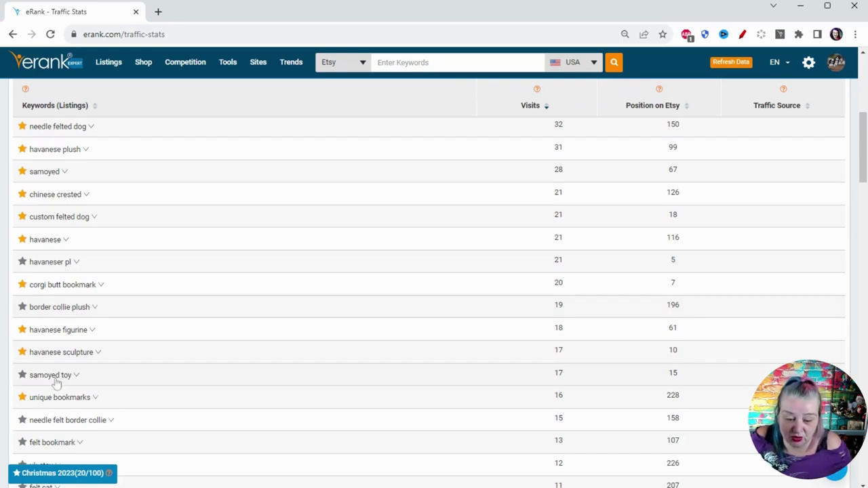
Add needle felt border collie, felt bookmark, needle felt dog, bookmarks, cats, dogs and cat to the Christmas 2023 list
scroll(174, 351, down, 3)
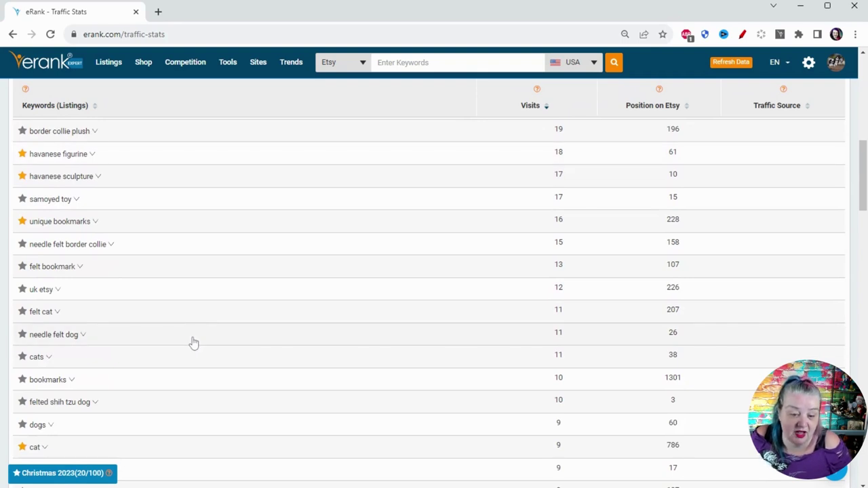
click(23, 244)
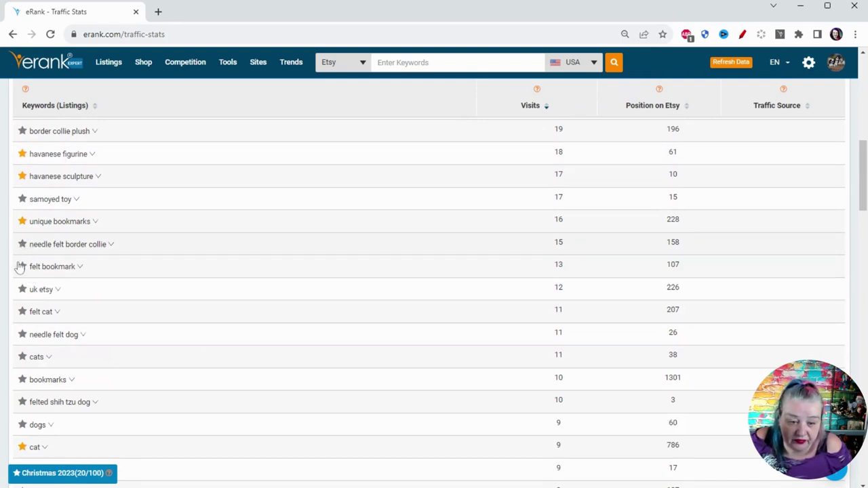
click(23, 267)
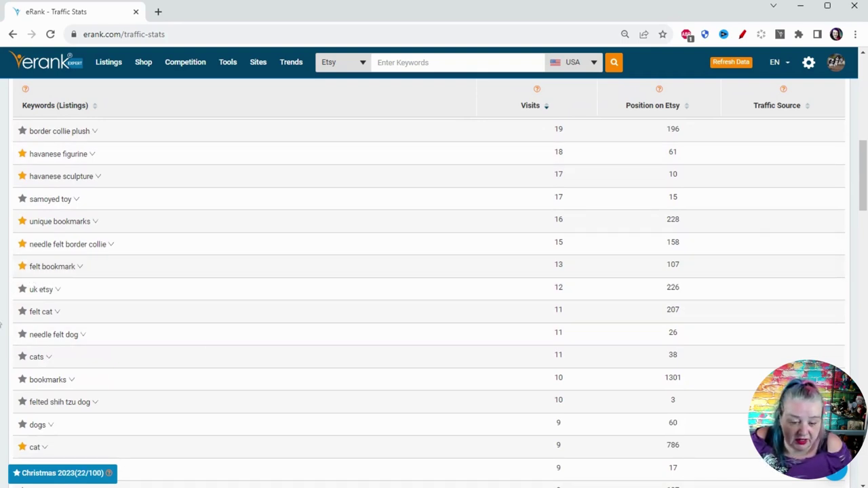
click(22, 335)
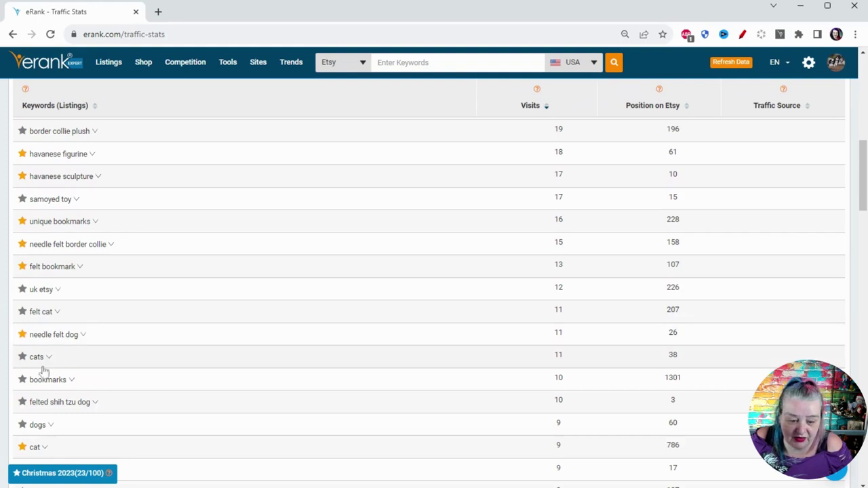
click(22, 381)
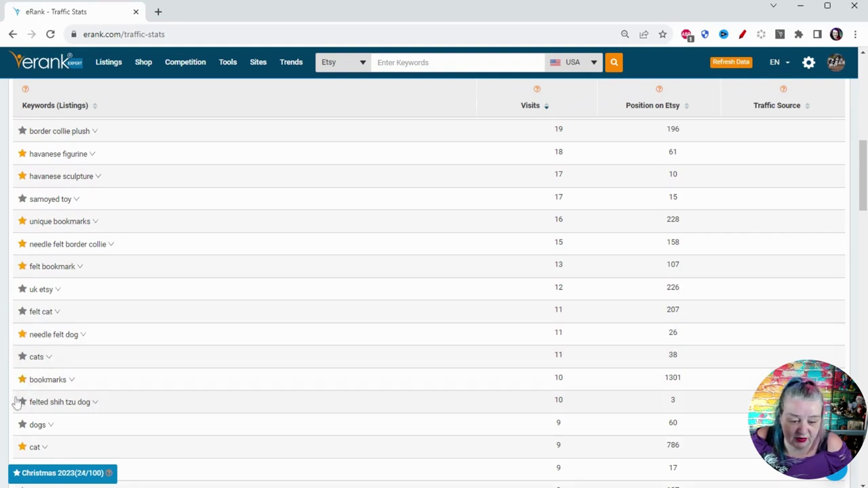
click(23, 357)
click(23, 424)
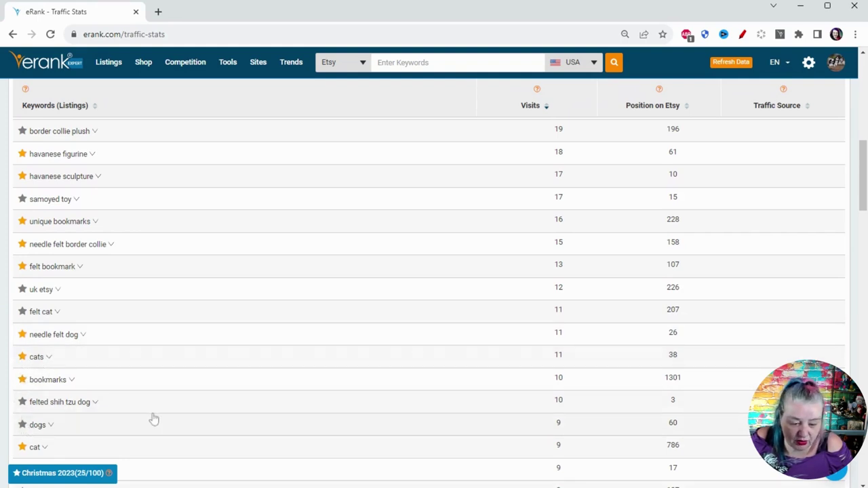
scroll(163, 409, down, 2)
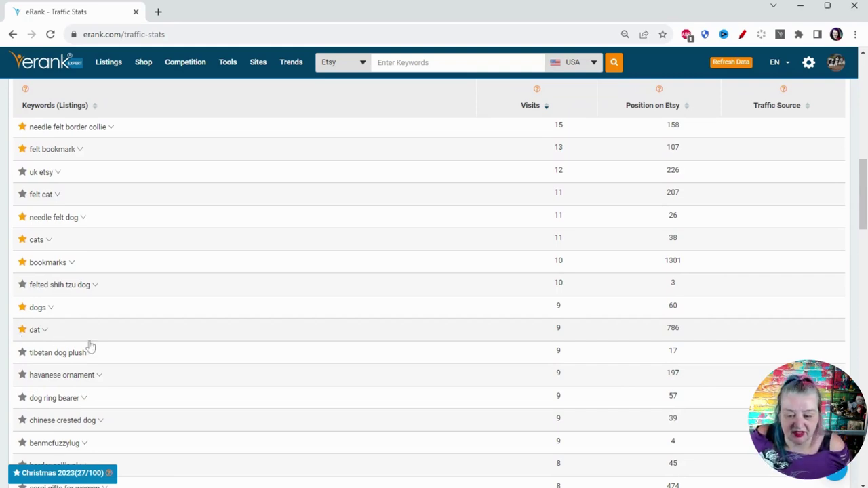
Open the saved Christmas 2023 keyword list in its full view with search data
scroll(198, 352, up, 10)
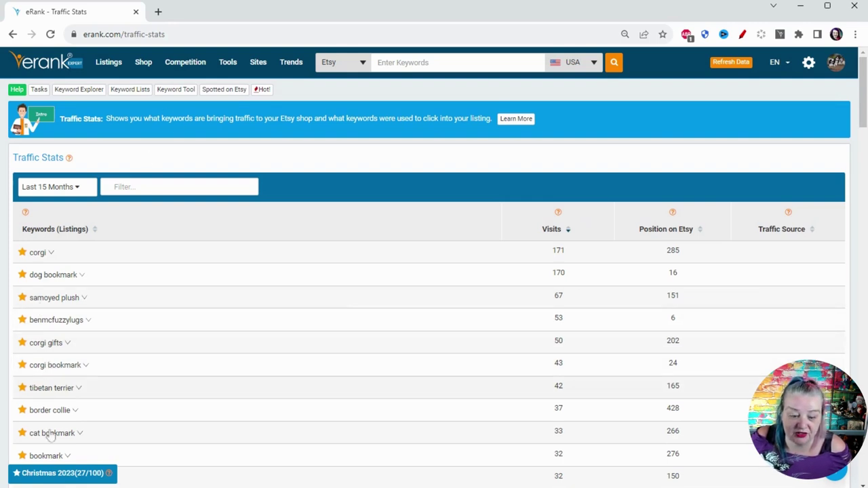
click(51, 473)
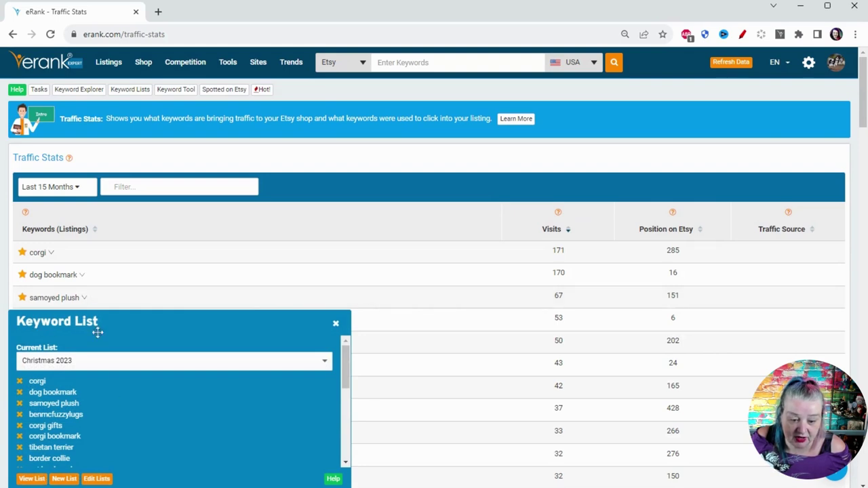
click(30, 479)
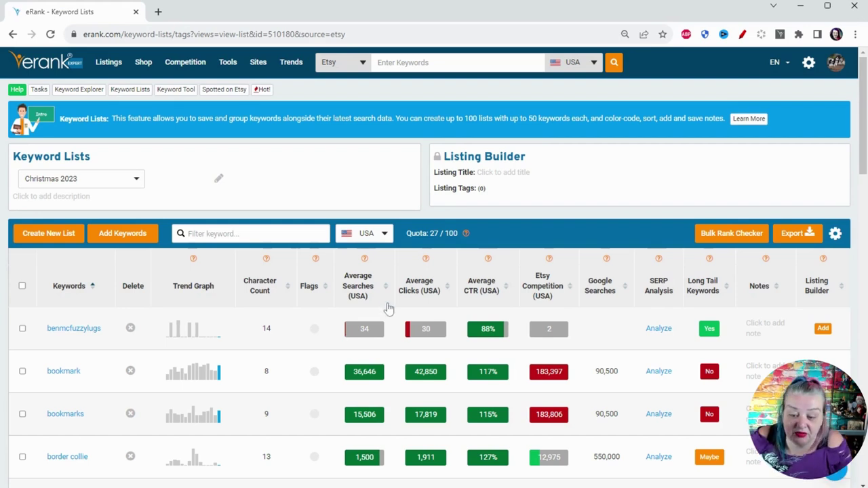
Examine the monthly search trend graphs of the first keywords in the list, such as benmcfuzzylugs, bookmark and bookmarks
scroll(392, 290, down, 1)
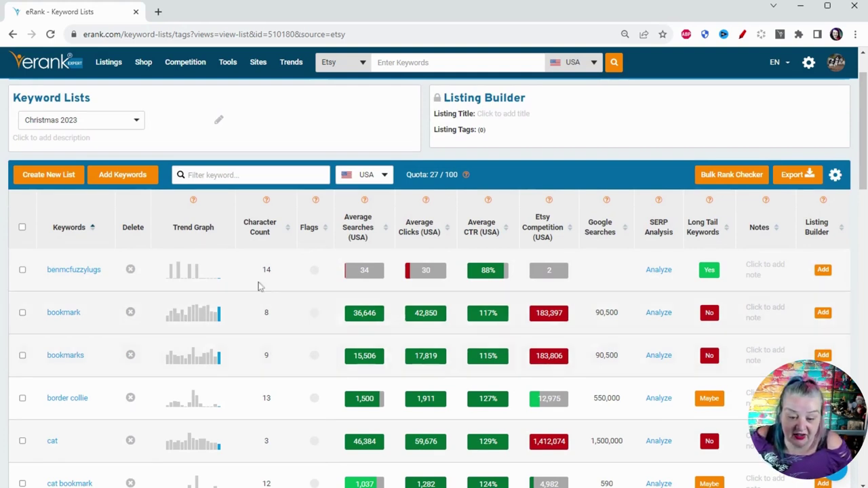
scroll(301, 339, down, 3)
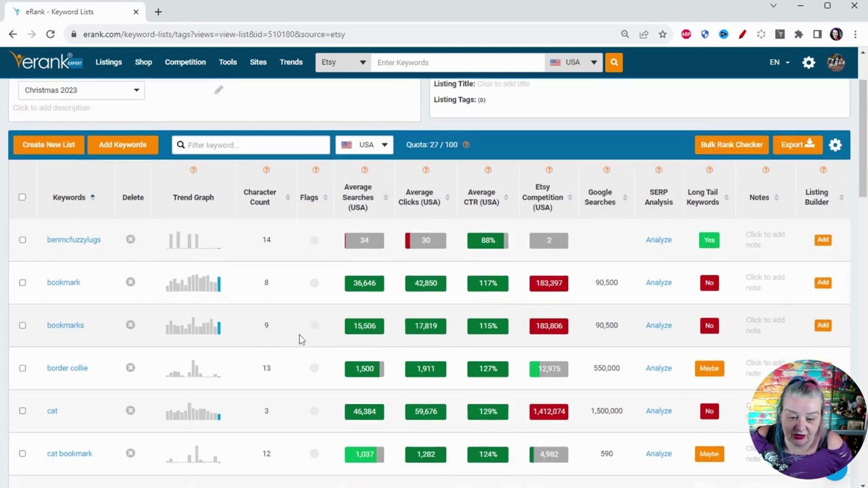
scroll(278, 310, up, 3)
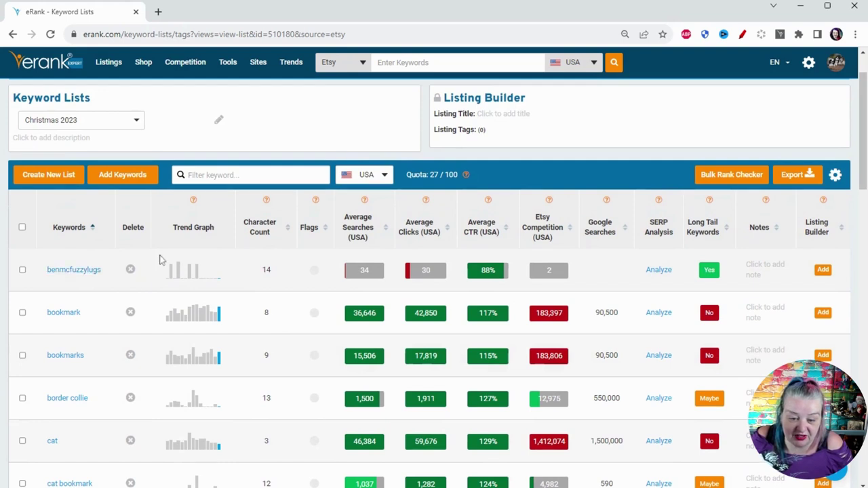
mouse_move(215, 313)
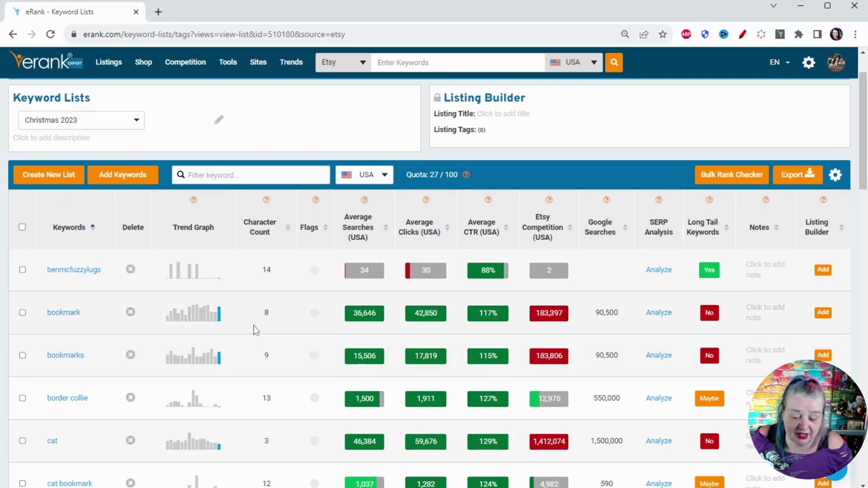
mouse_move(200, 273)
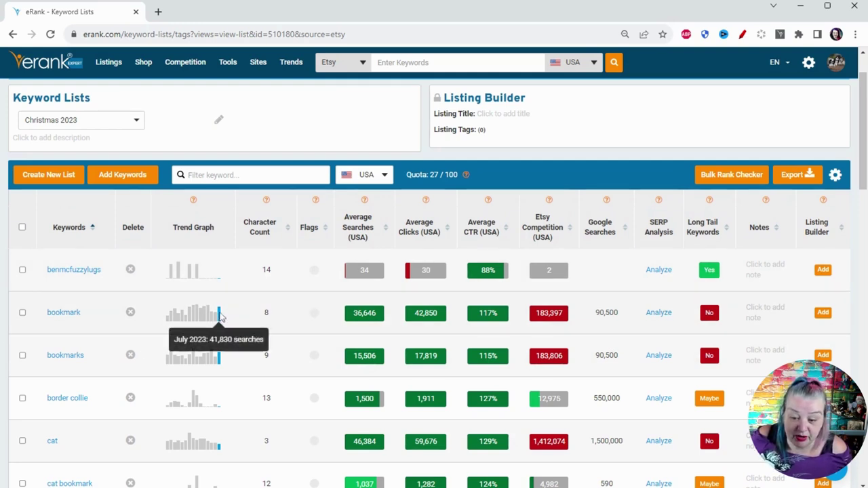
scroll(204, 326, down, 1)
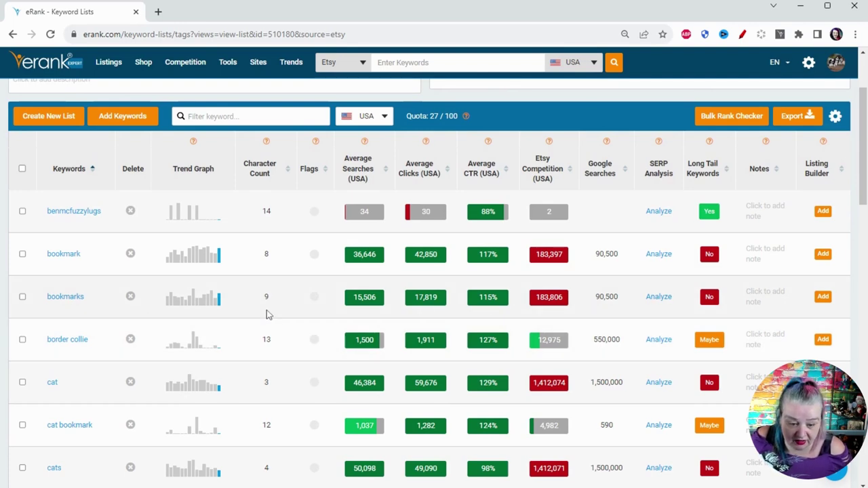
scroll(267, 314, down, 2)
scroll(233, 327, up, 3)
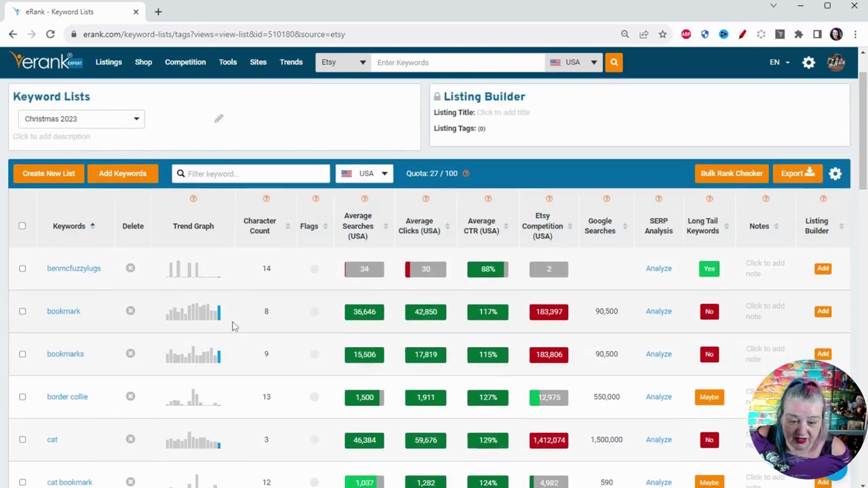
scroll(232, 326, up, 1)
scroll(235, 370, down, 3)
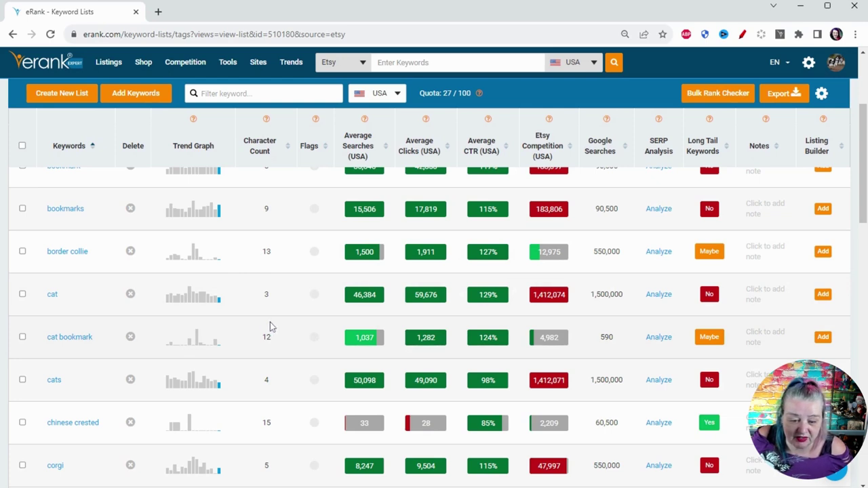
Examine the monthly search trends of the keywords from cat bookmark to dog bookmark, including chinese crested and corgi bookmark
mouse_move(216, 351)
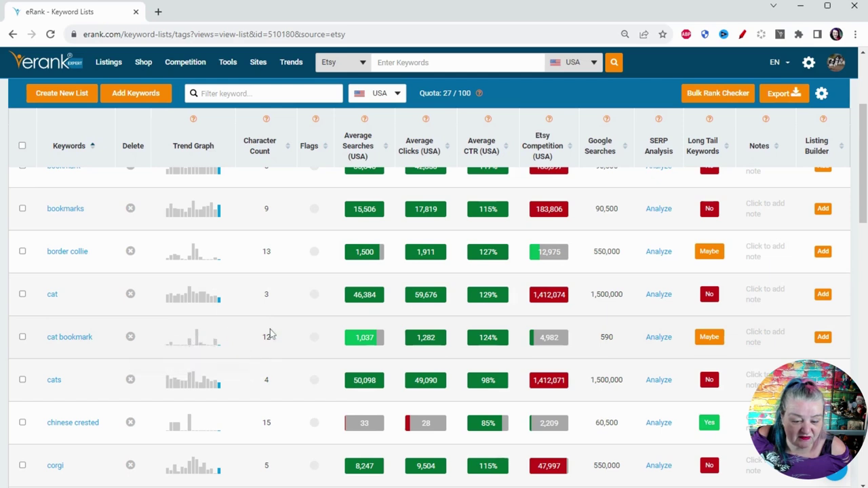
scroll(286, 352, down, 1)
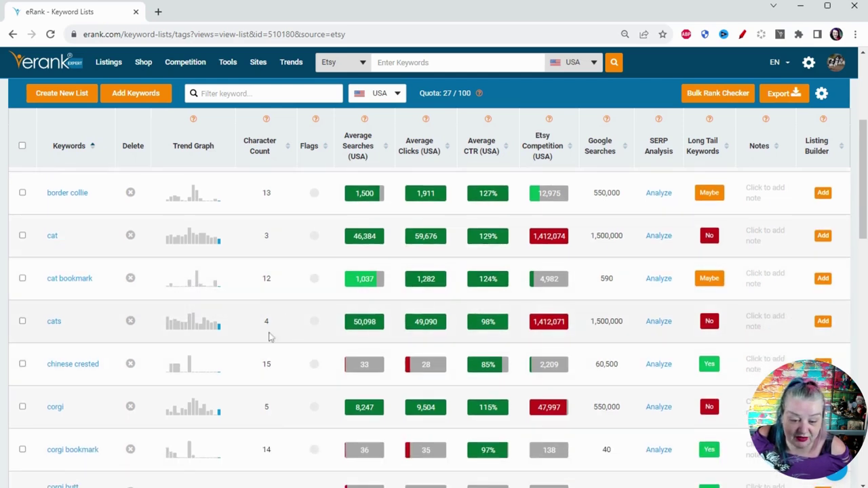
scroll(250, 340, down, 1)
mouse_move(183, 311)
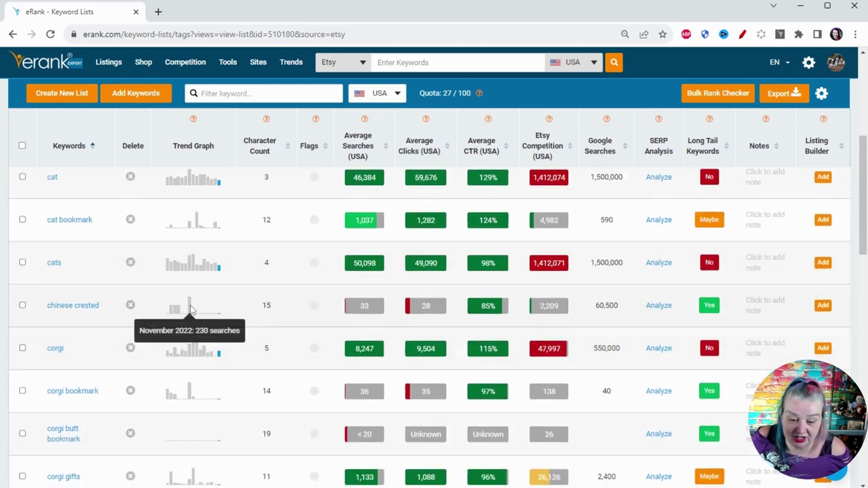
scroll(304, 365, down, 1)
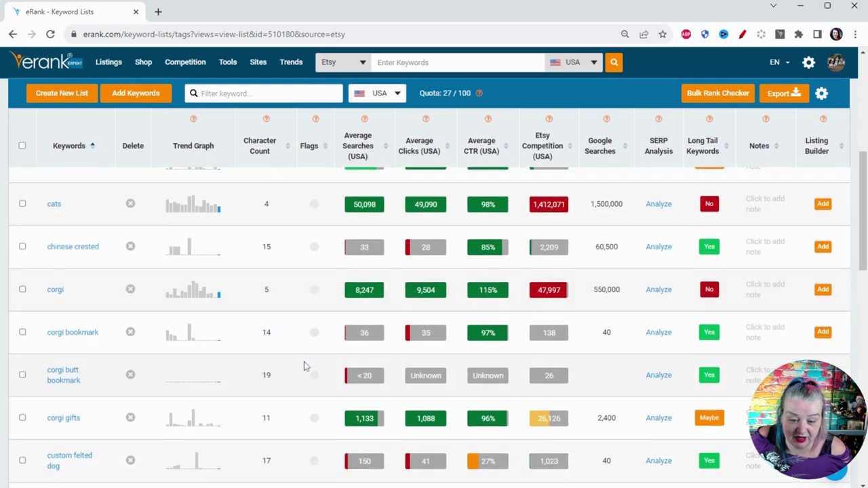
mouse_move(218, 297)
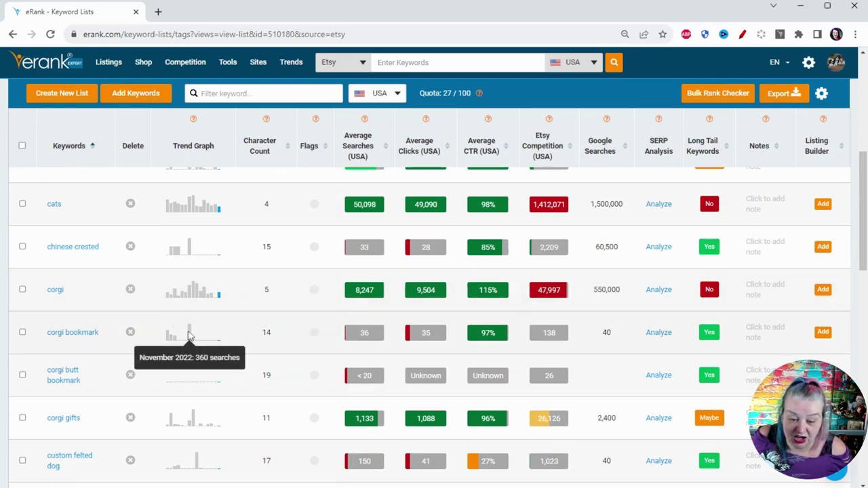
scroll(267, 365, down, 1)
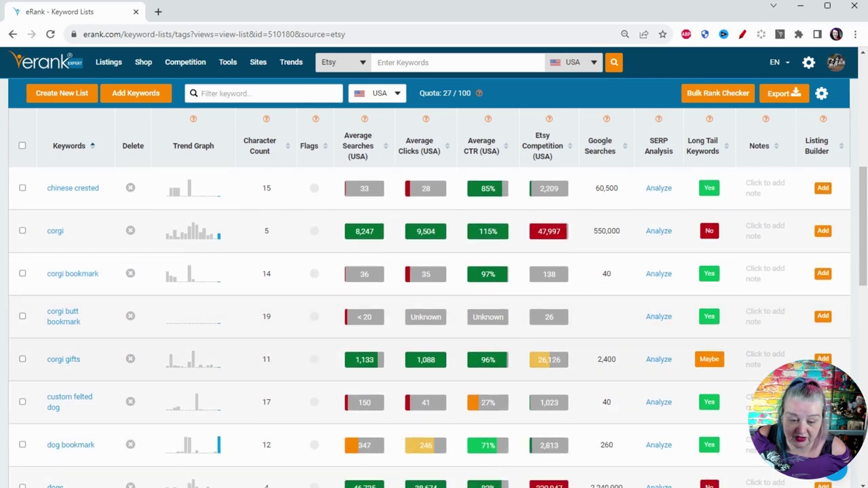
mouse_move(205, 326)
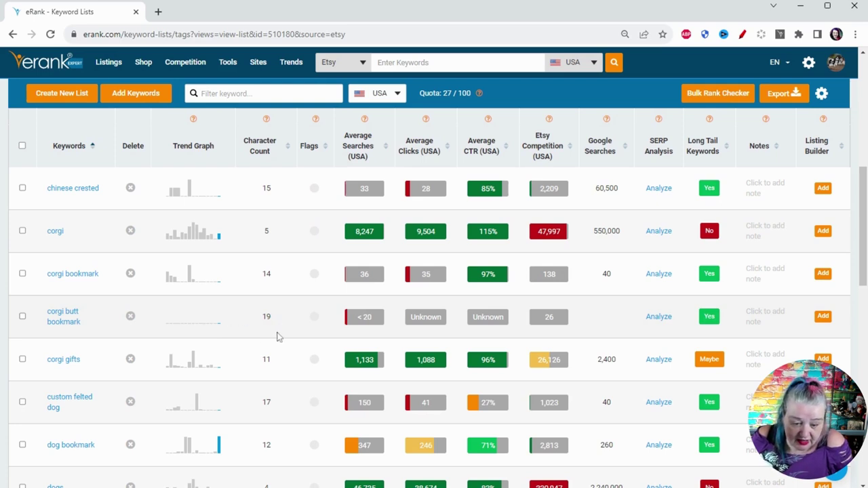
mouse_move(219, 446)
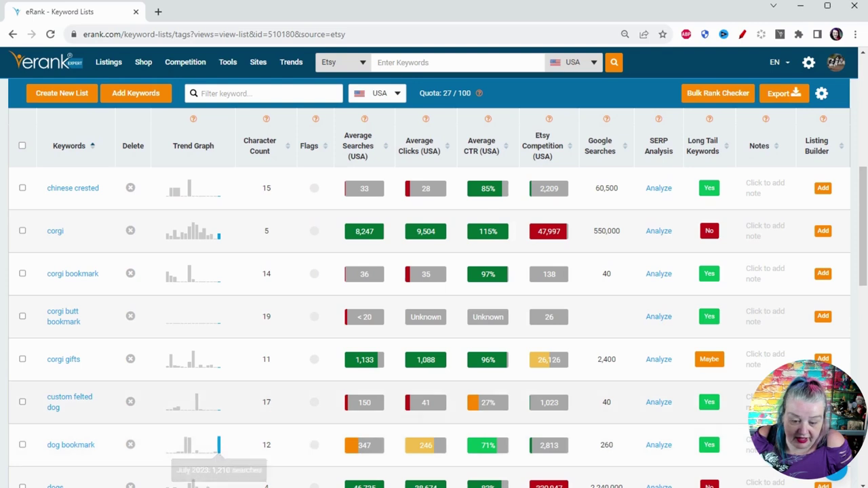
scroll(216, 427, down, 3)
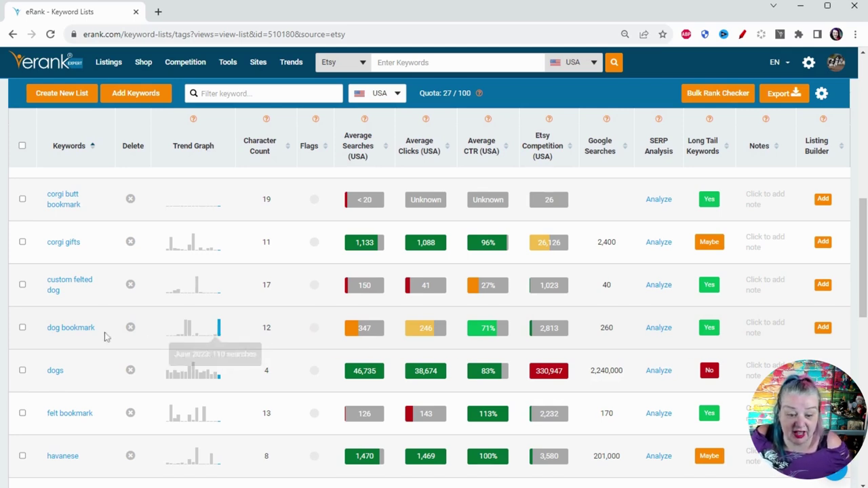
Copy the dog bookmark keyword from the list and check with Rank Checker where the BenMcfuzzylugs shop's listings rank for it
click(23, 329)
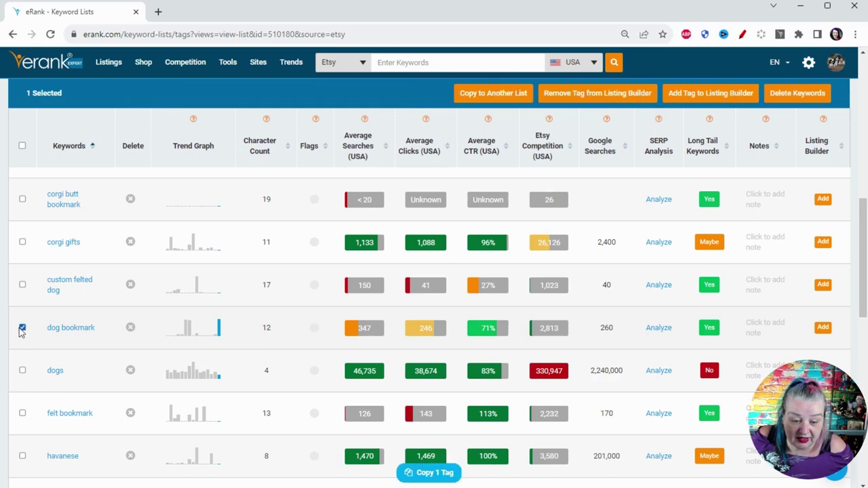
click(432, 474)
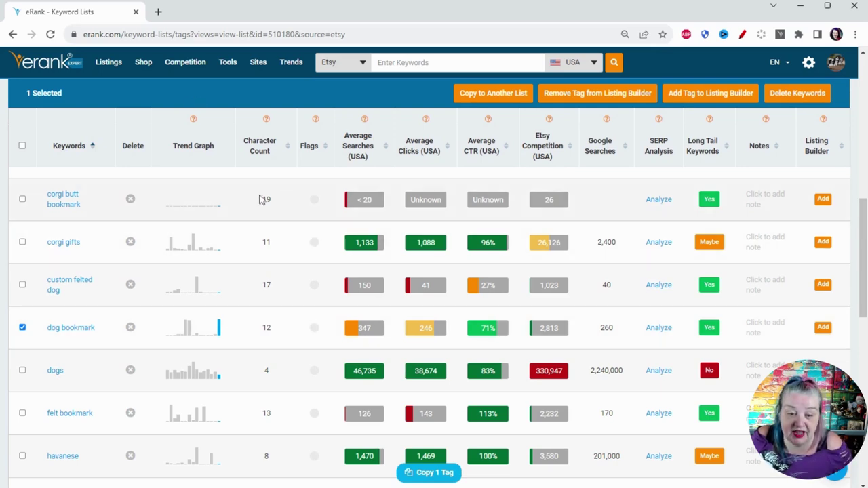
mouse_move(229, 68)
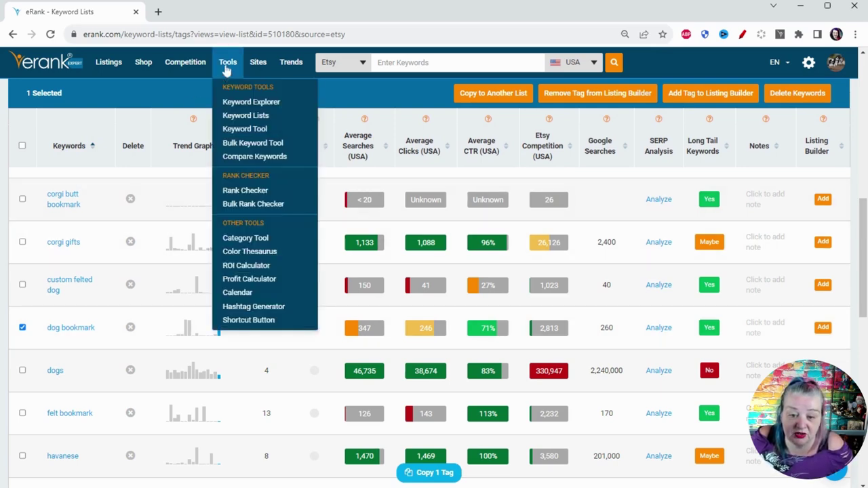
click(247, 195)
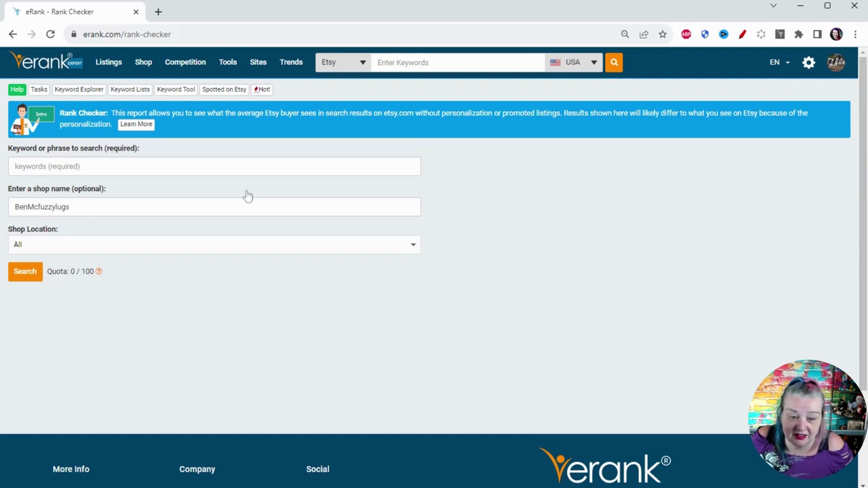
click(221, 174)
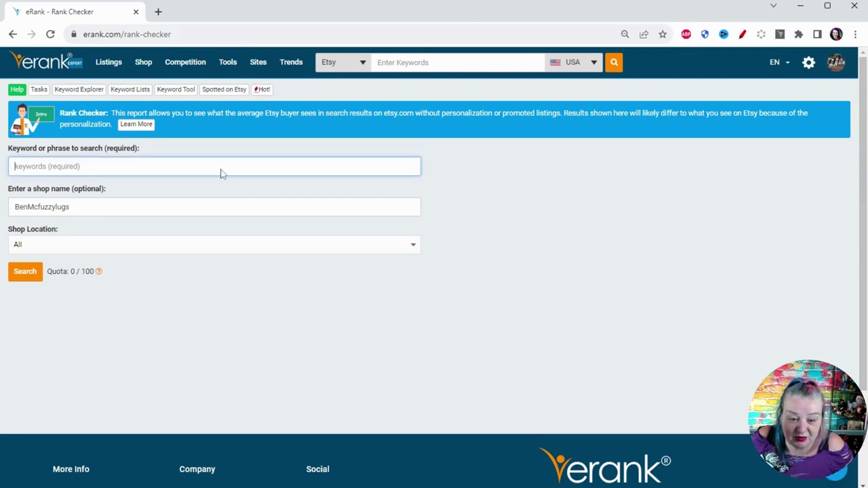
key(ctrl+v)
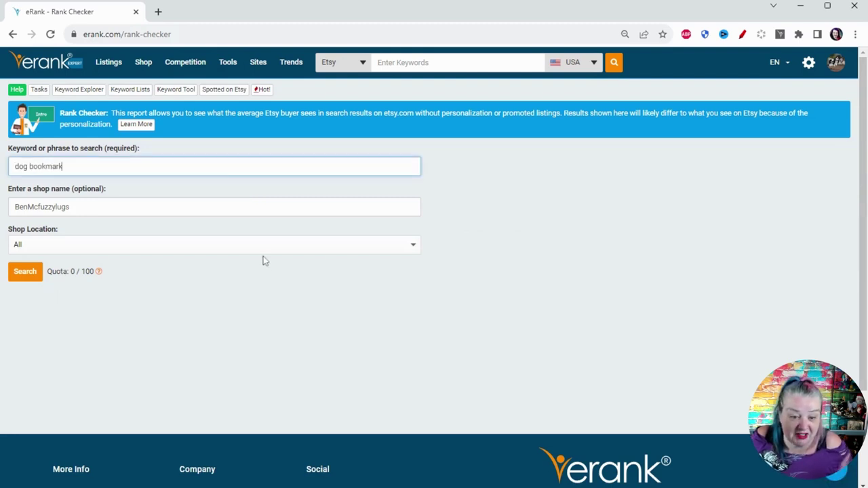
click(23, 277)
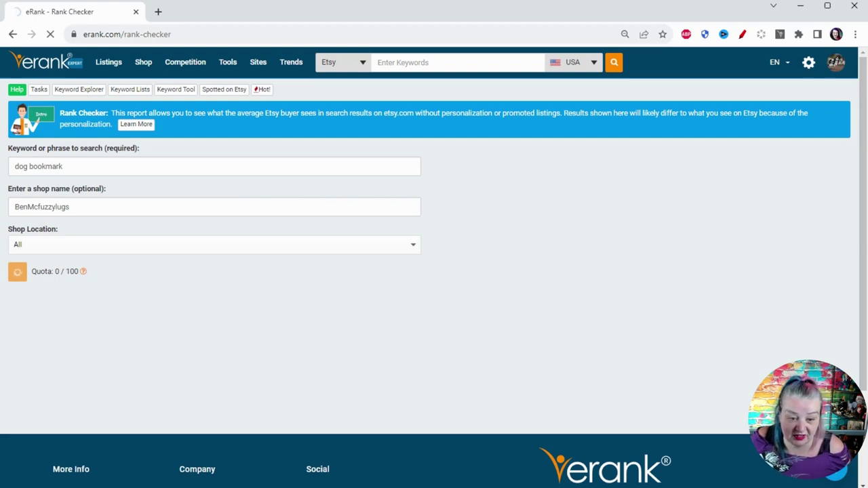
scroll(323, 323, down, 3)
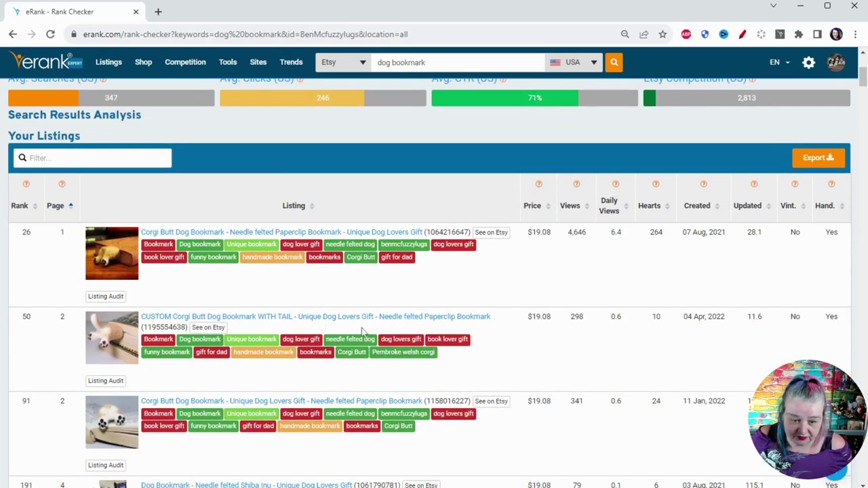
scroll(361, 331, down, 1)
scroll(360, 332, up, 1)
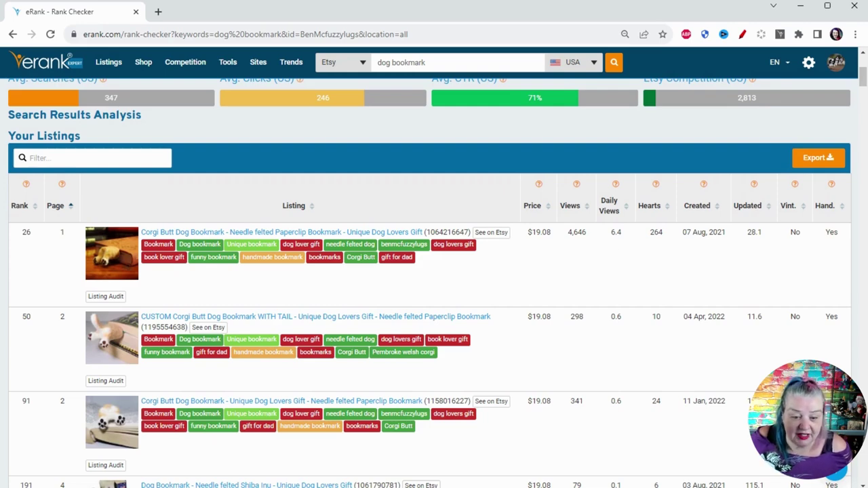
scroll(539, 370, up, 4)
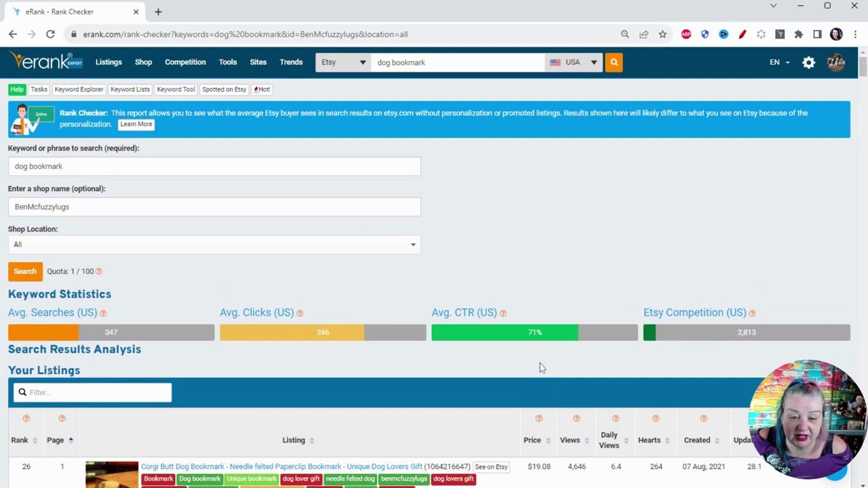
Open the shop's Monitor tool and bring up its Superstar Keywords for editing
mouse_move(142, 62)
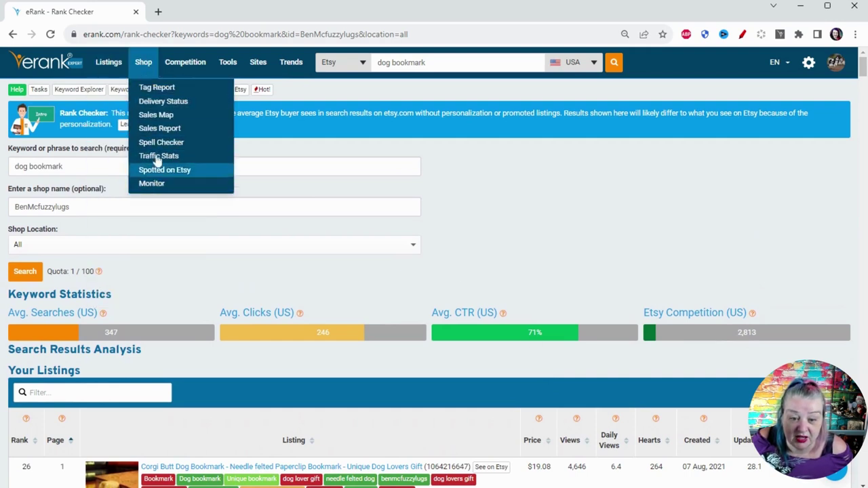
click(151, 183)
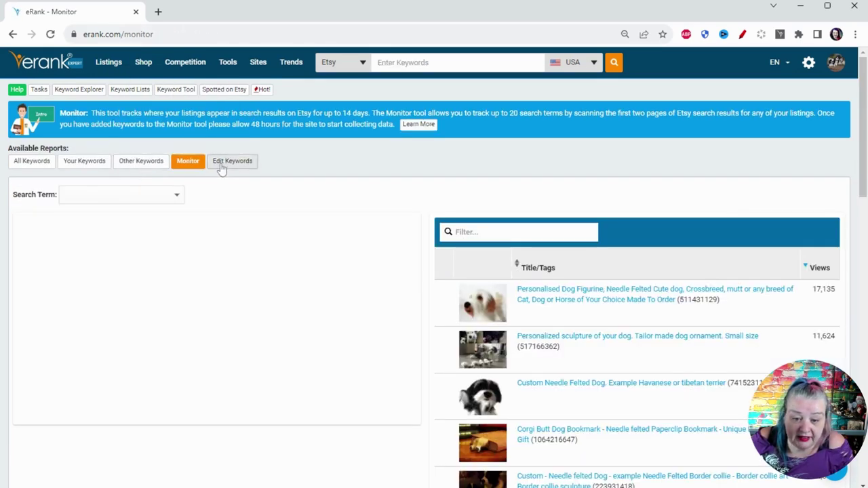
click(221, 167)
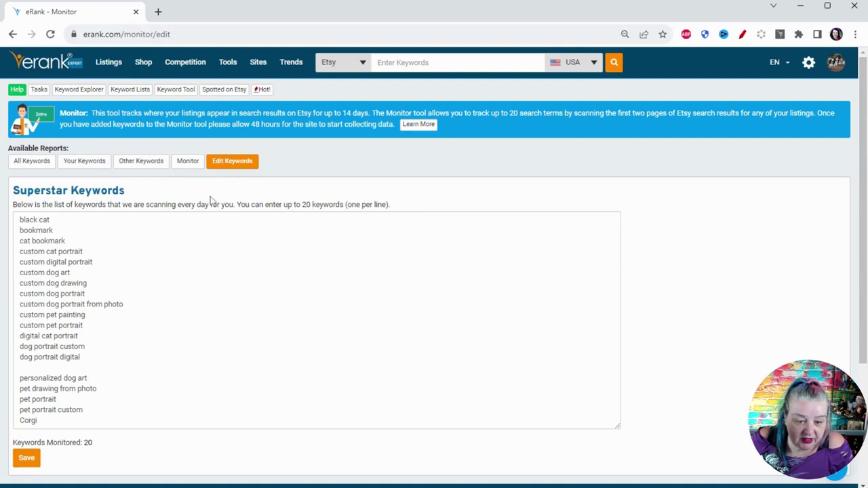
scroll(434, 284, down, 1)
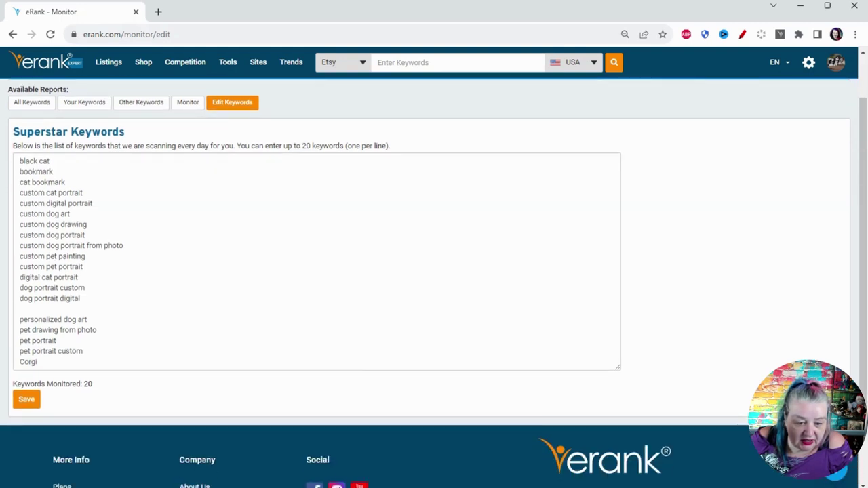
scroll(434, 283, up, 1)
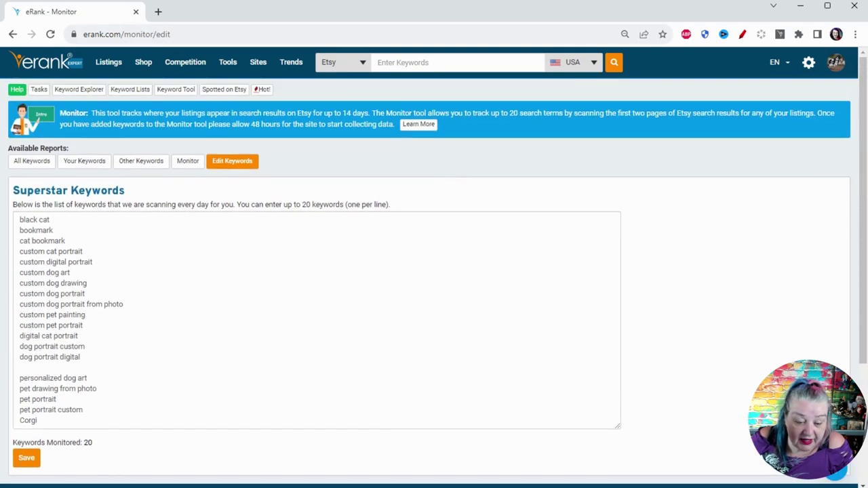
Add dog bookmark on the empty line of the Superstar Keywords and save the list
click(20, 367)
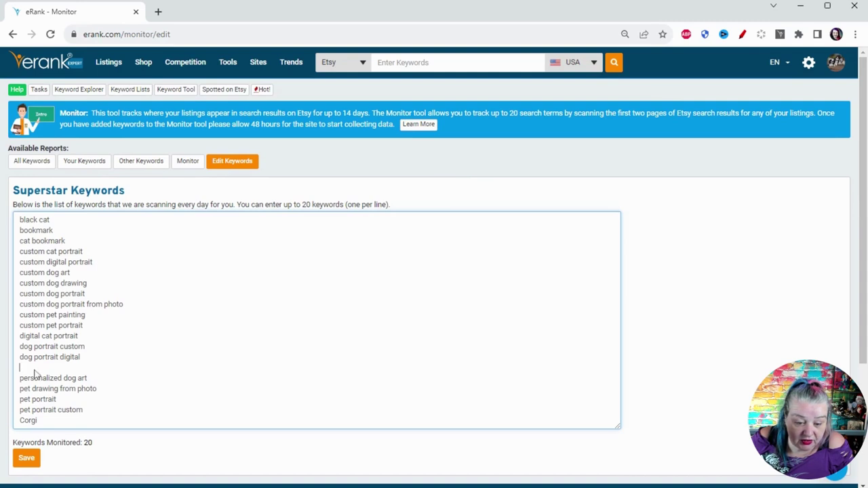
key(ctrl+v)
click(27, 459)
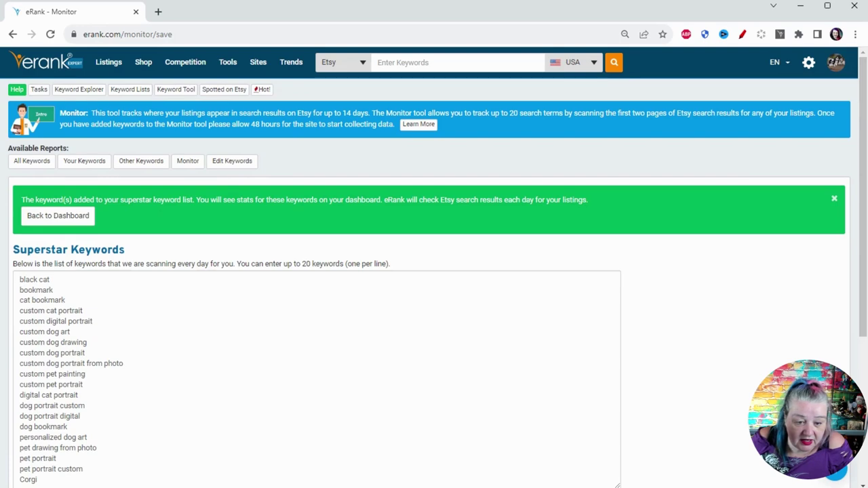
scroll(435, 285, down, 1)
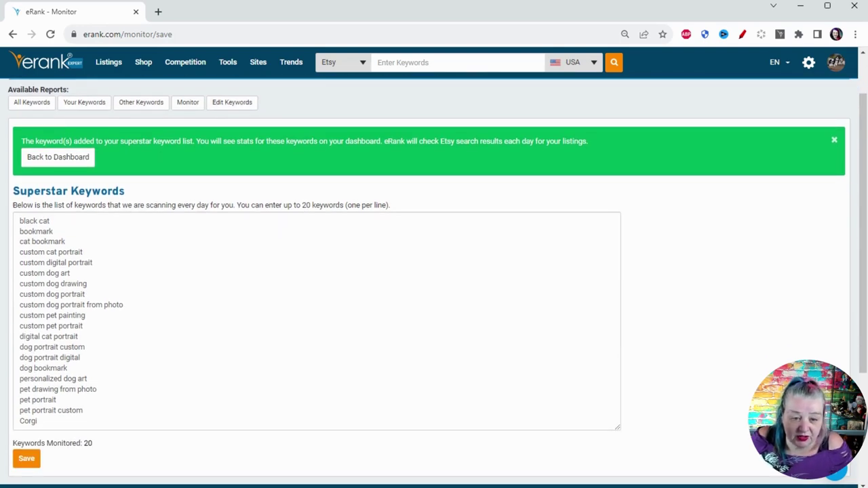
scroll(434, 285, up, 1)
scroll(272, 331, down, 4)
scroll(272, 331, up, 2)
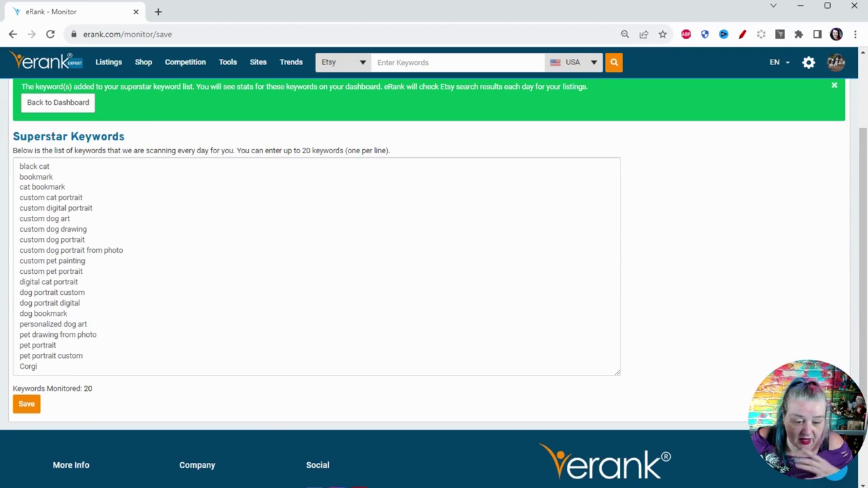
Delete pet portrait custom and all the other Superstar Keywords, and save the emptied list
drag(83, 356, 4, 361)
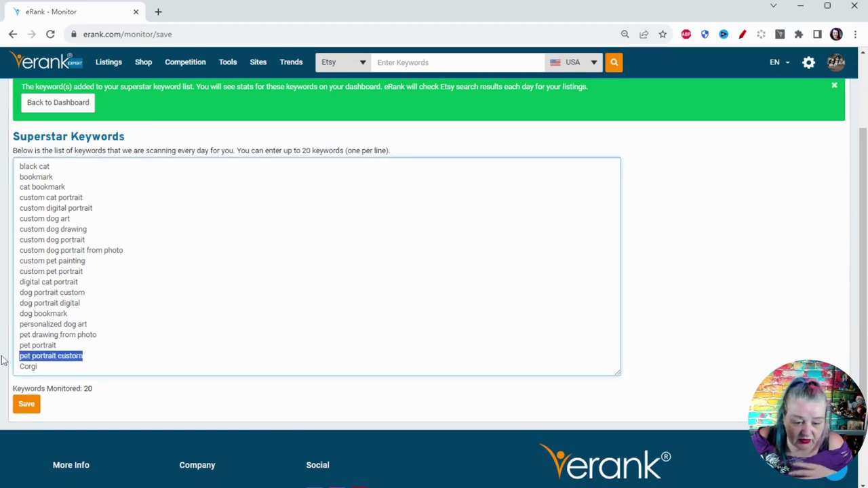
key(BackSpace)
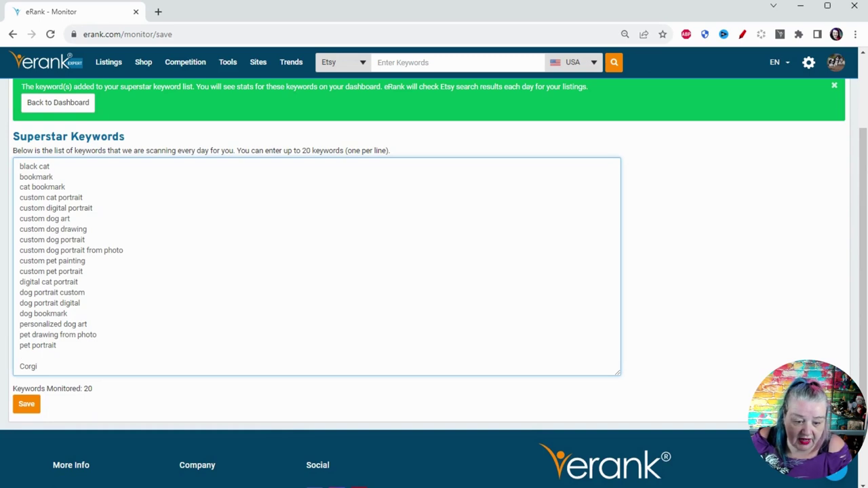
drag(36, 366, 21, 165)
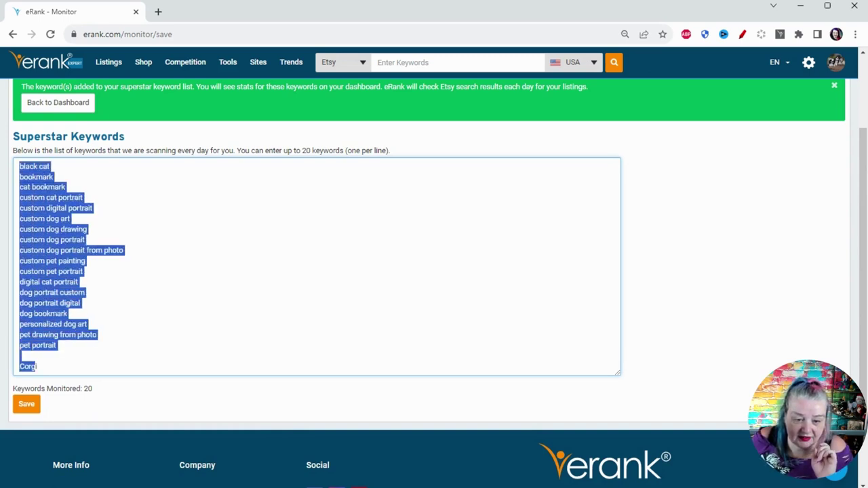
key(BackSpace)
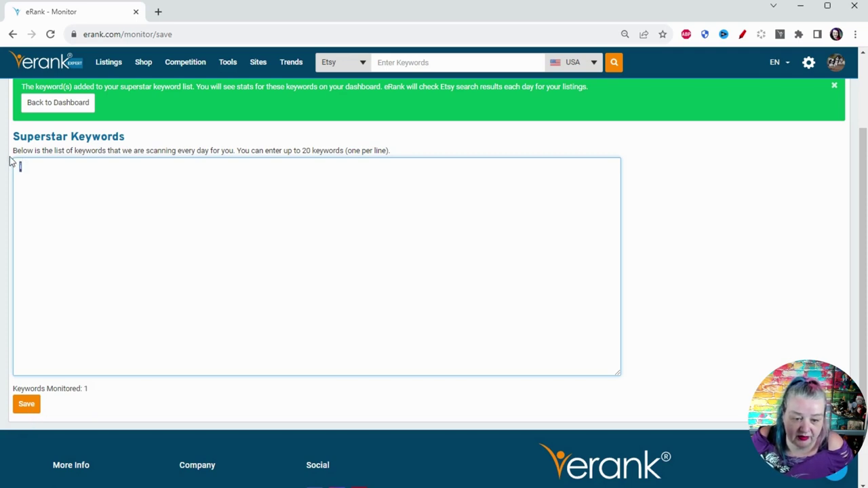
click(26, 407)
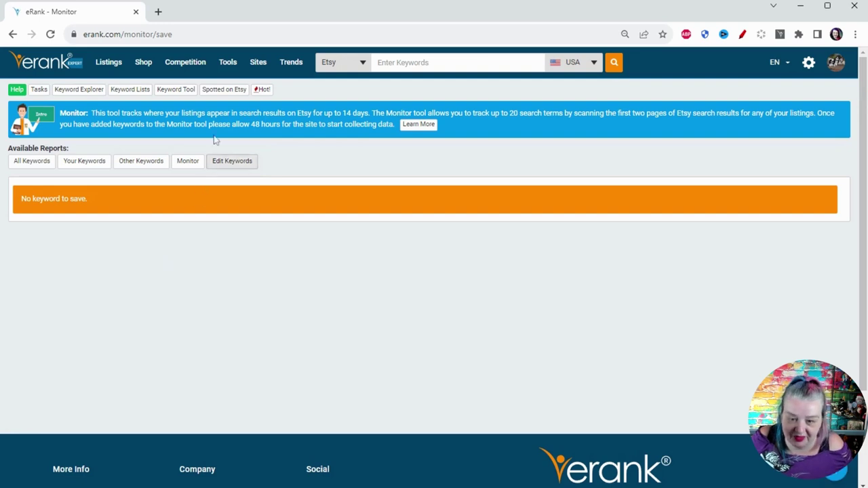
Open the Christmas 2023 list from the saved Keyword Lists
mouse_move(230, 64)
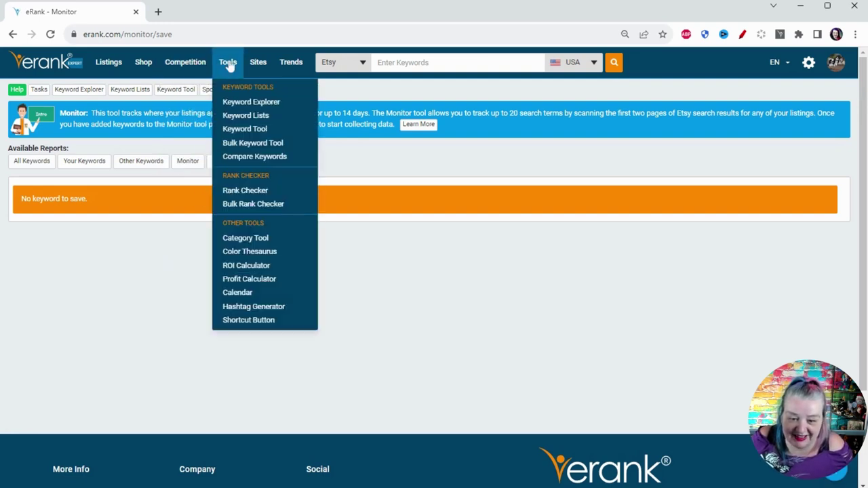
click(236, 116)
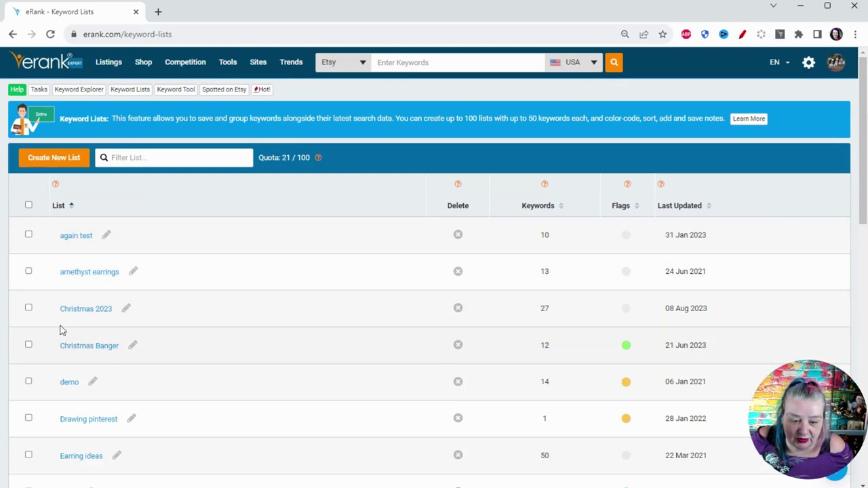
click(81, 313)
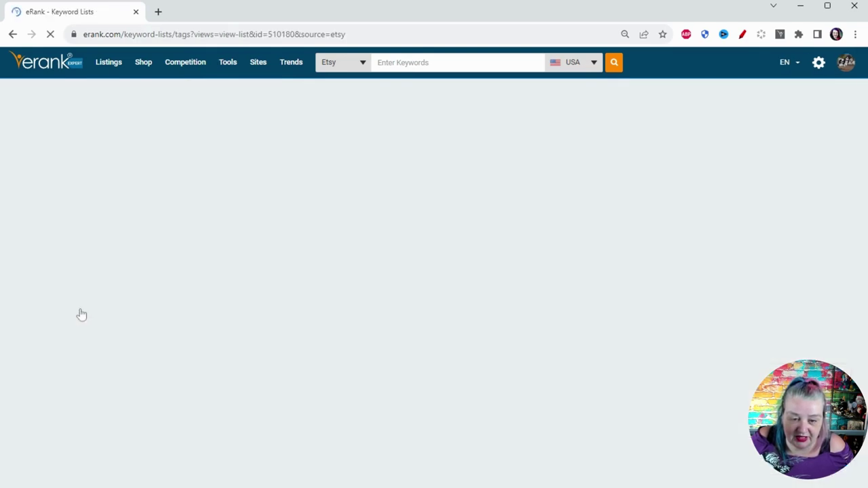
Select the keywords bookmark, bookmarks, cats and corgi in the Christmas 2023 list
scroll(226, 292, down, 1)
scroll(228, 291, down, 3)
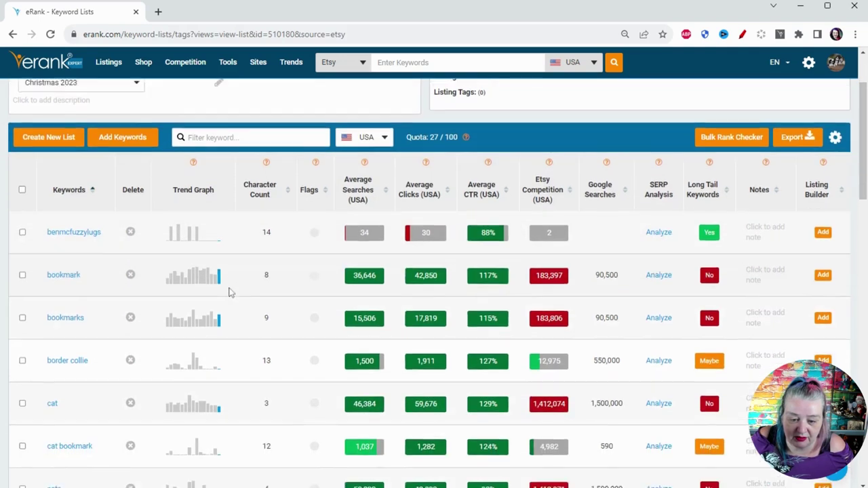
scroll(248, 287, up, 2)
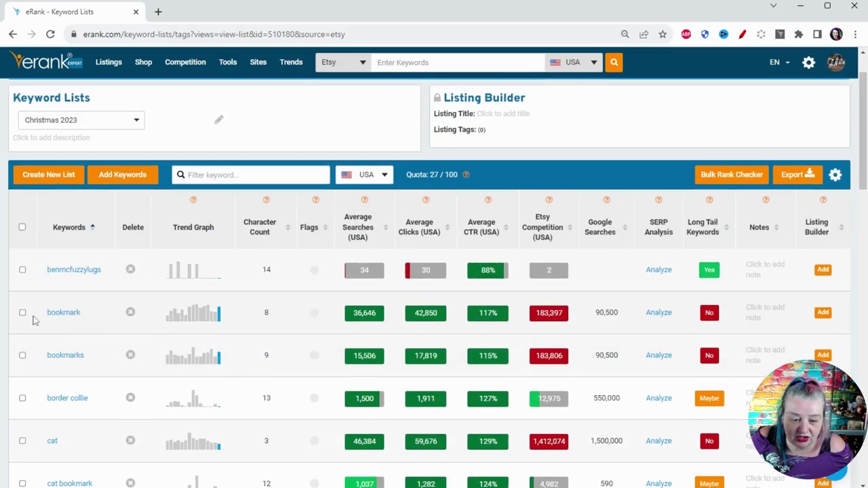
click(22, 314)
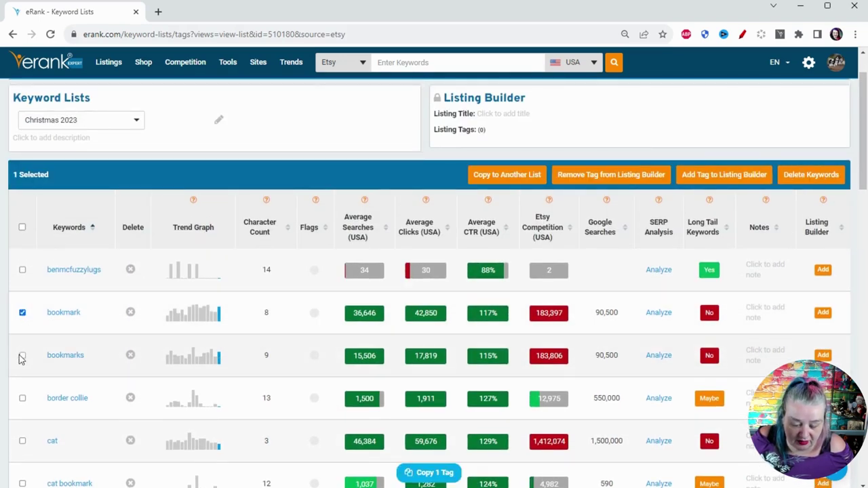
click(23, 355)
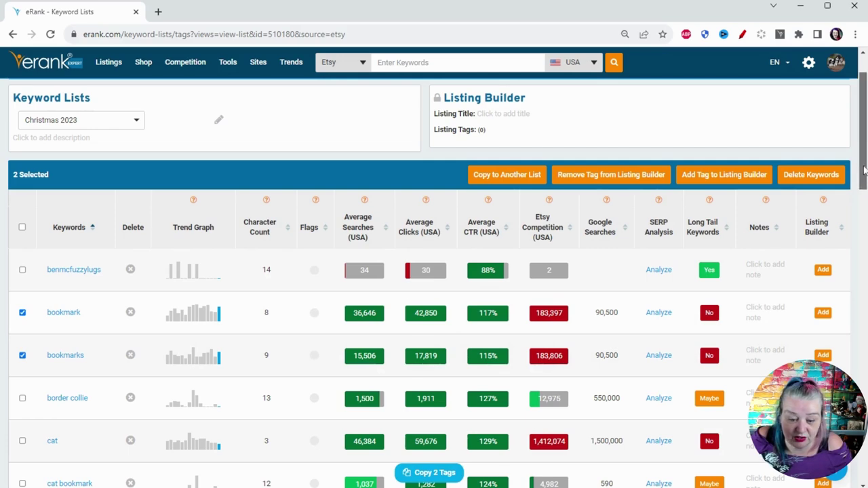
scroll(865, 178, down, 2)
scroll(864, 183, down, 3)
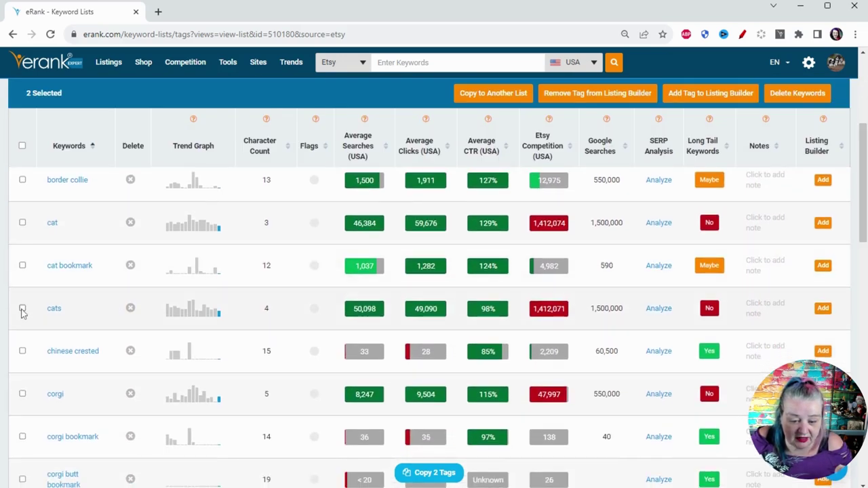
click(23, 395)
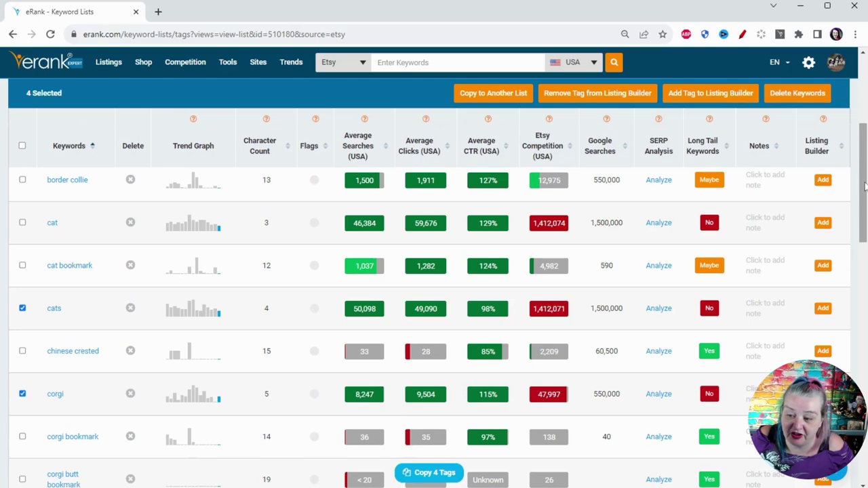
Add corgi bookmark, corgi butt bookmark, corgi gifts, dog bookmark and custom felted dog to the selected keywords
scroll(865, 204, down, 1)
scroll(865, 204, down, 2)
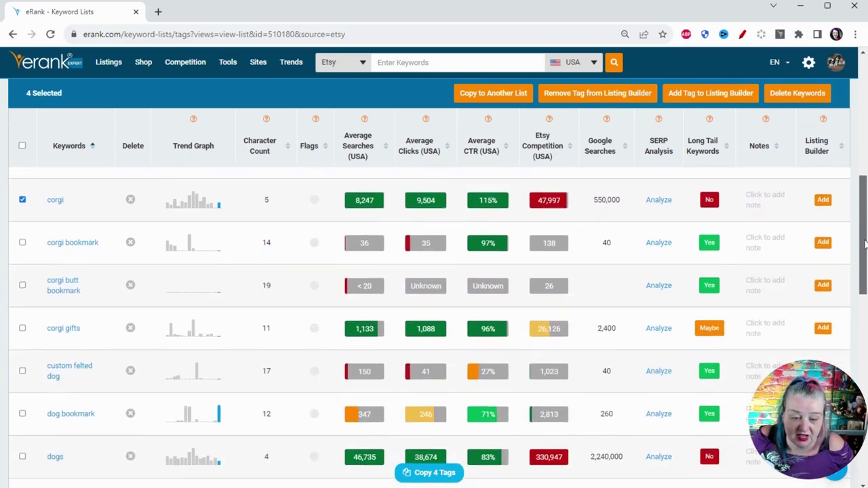
click(23, 234)
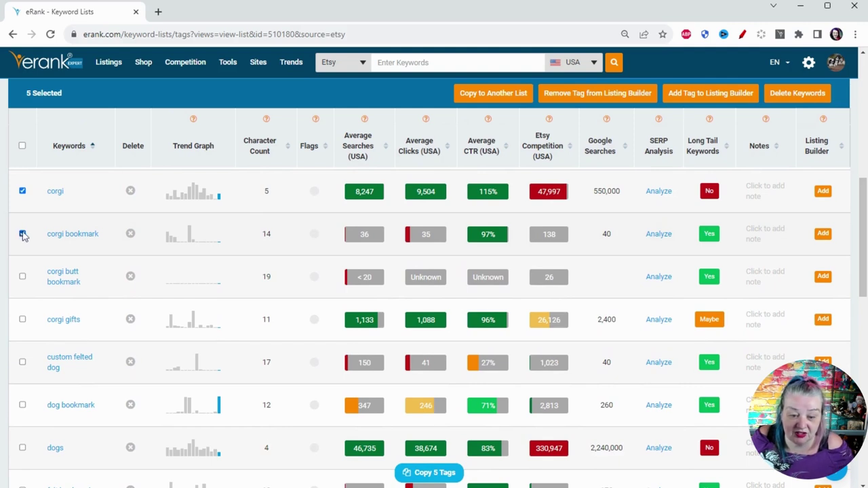
click(22, 276)
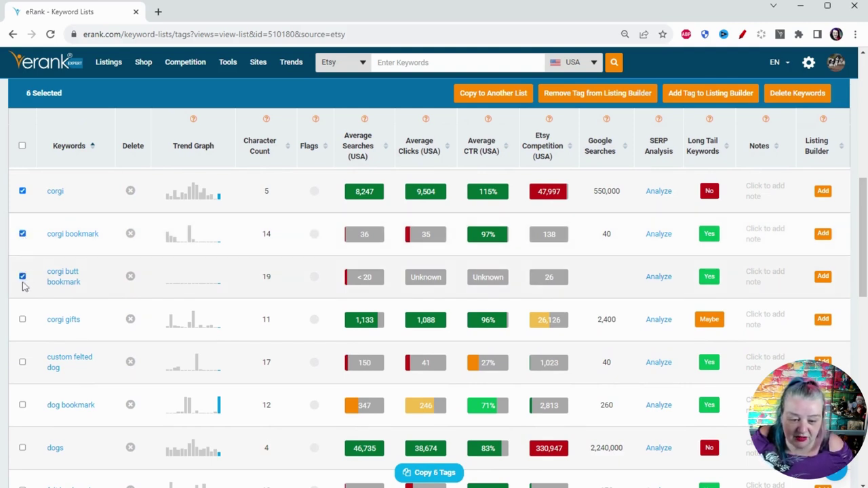
click(23, 321)
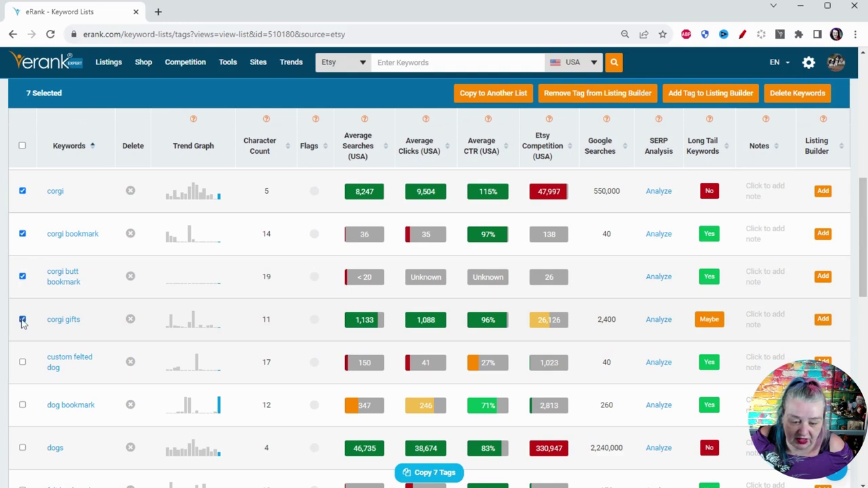
click(22, 405)
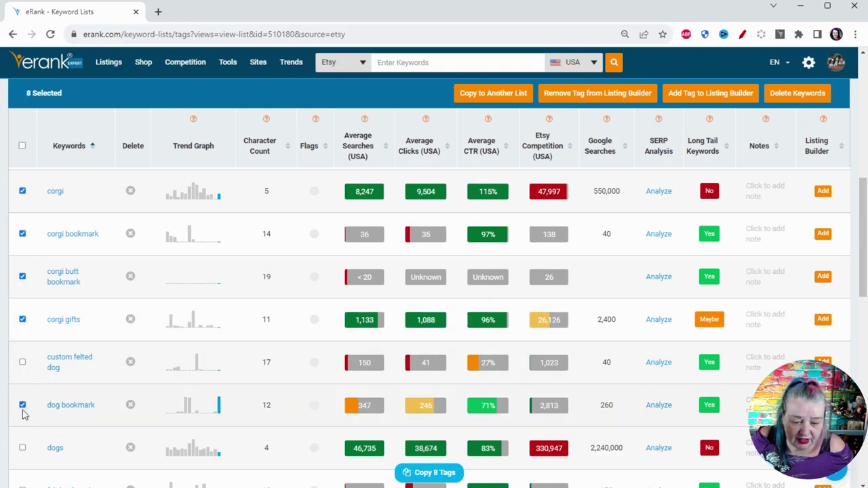
click(22, 363)
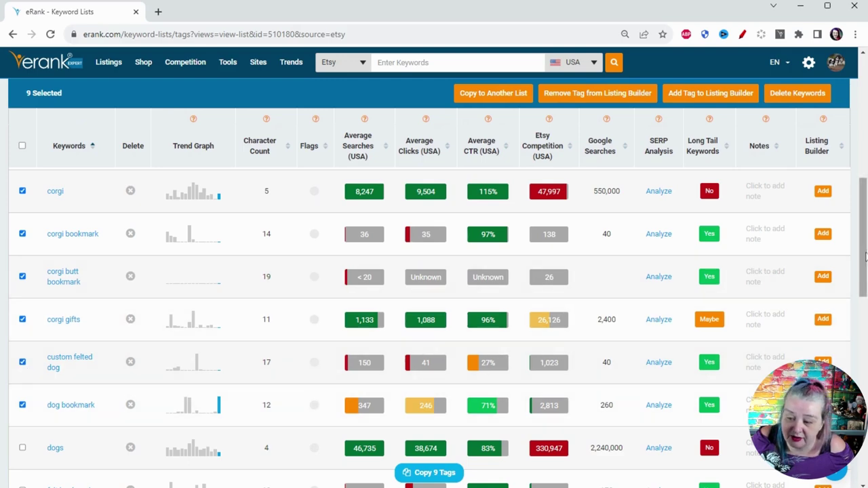
Also select felt bookmark, dogs and unique bookmarks, and copy all the selected tags
drag(865, 256, 858, 317)
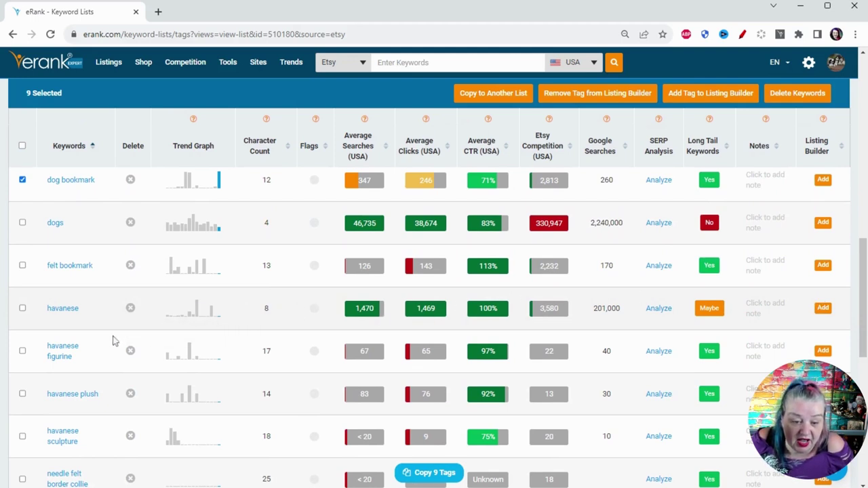
click(22, 266)
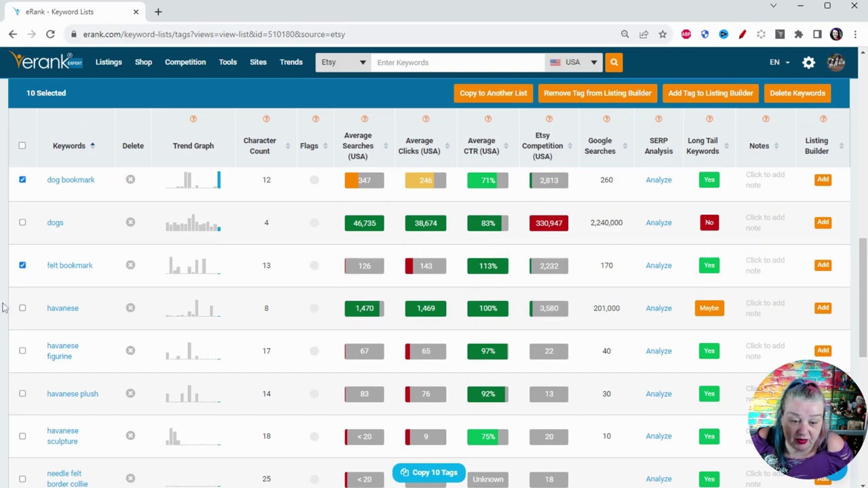
click(22, 223)
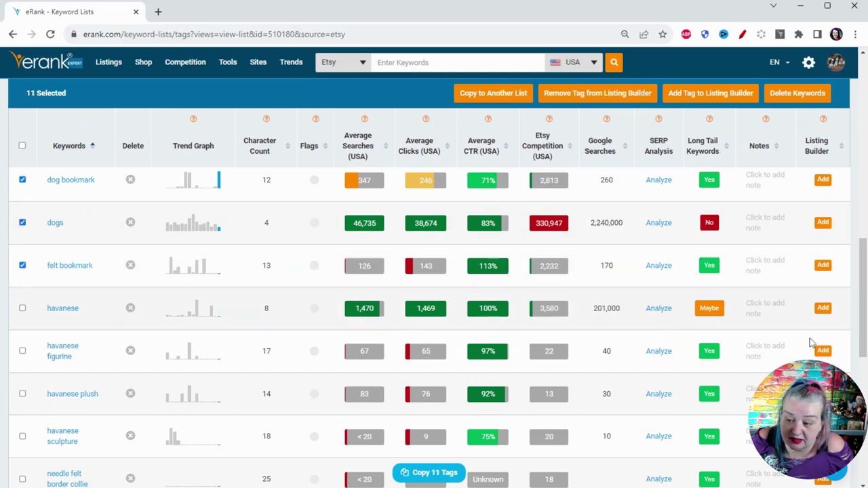
drag(866, 332, 866, 363)
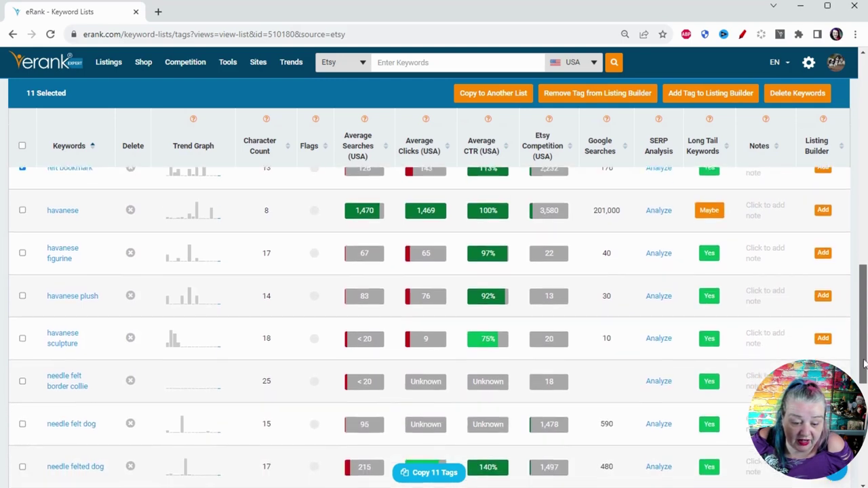
scroll(865, 365, down, 3)
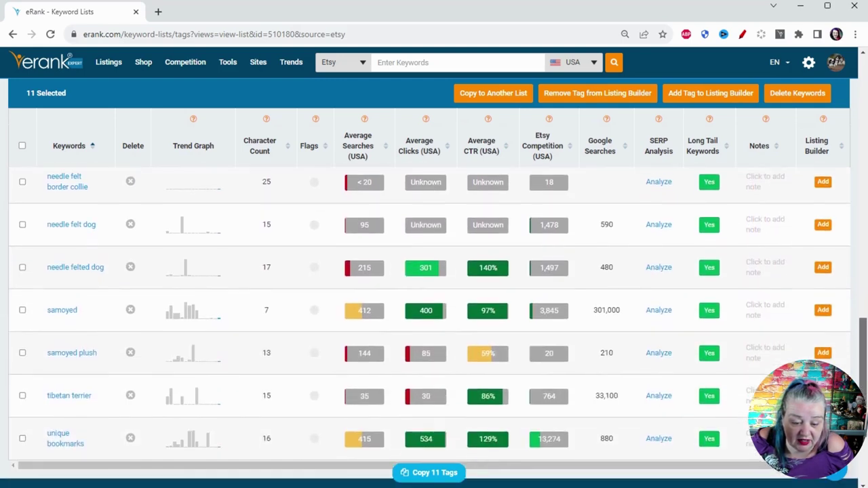
click(23, 428)
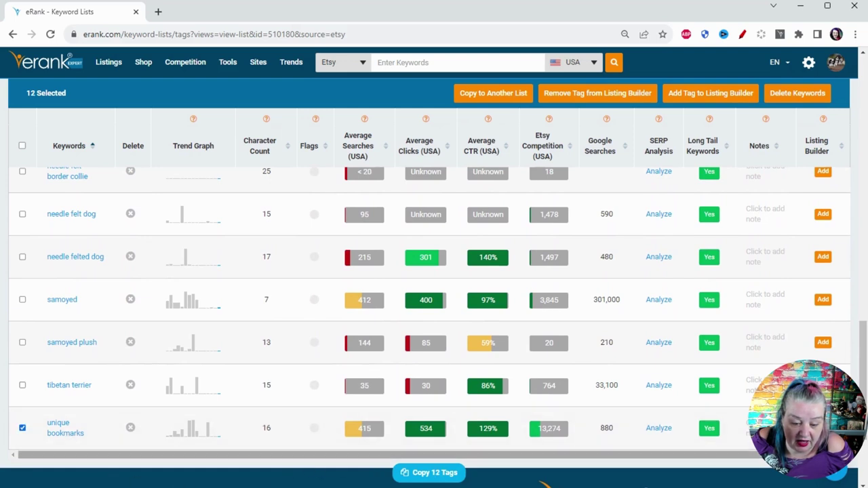
click(424, 474)
Paste the copied tags into the shop Monitor's Superstar Keywords, save them, and return to the Monitor report
mouse_move(140, 64)
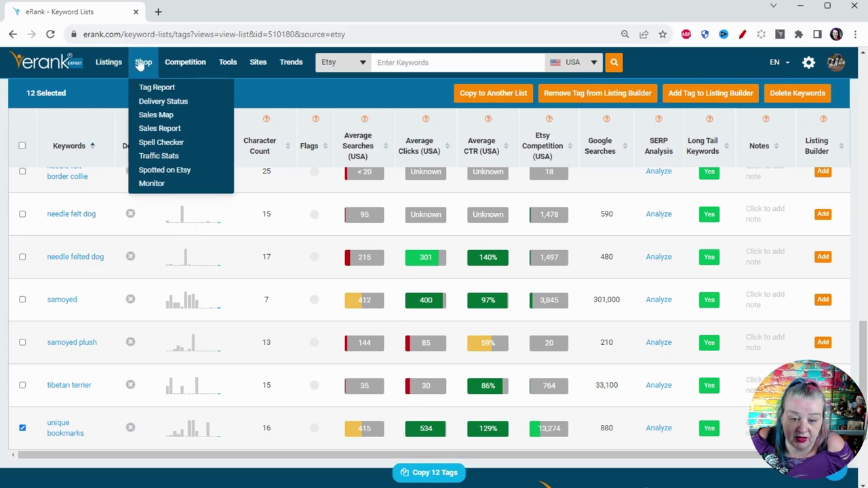
click(153, 184)
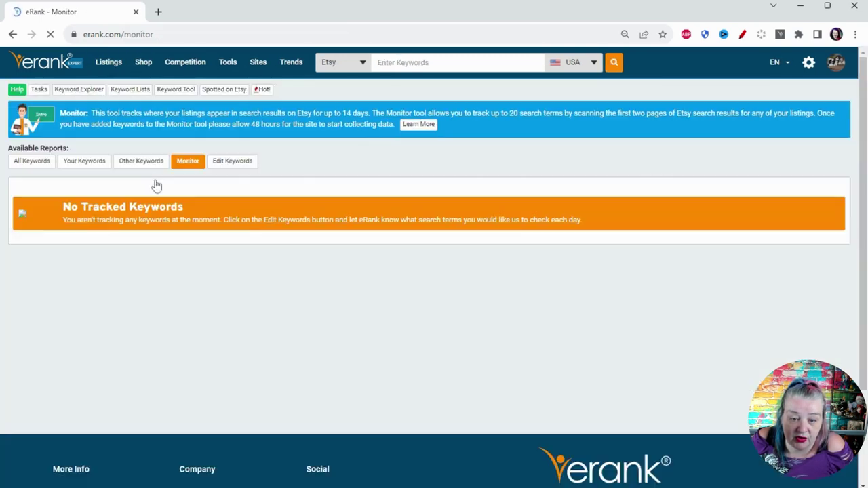
click(235, 166)
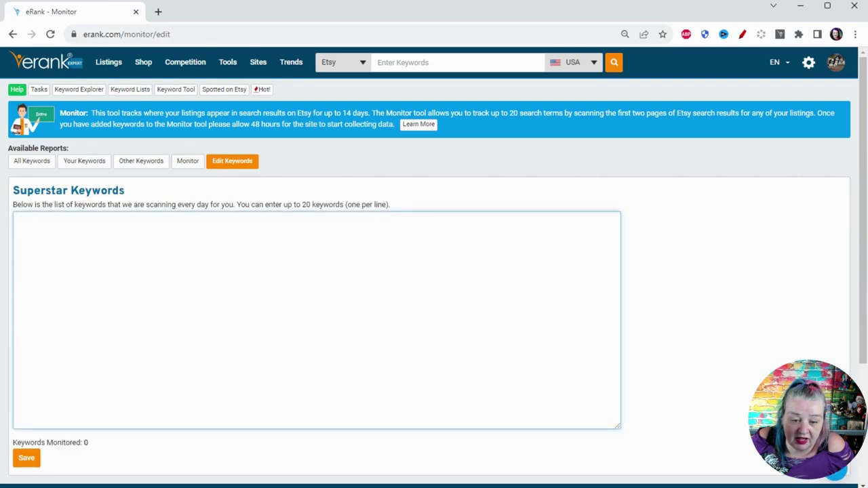
key(ctrl+v)
click(26, 460)
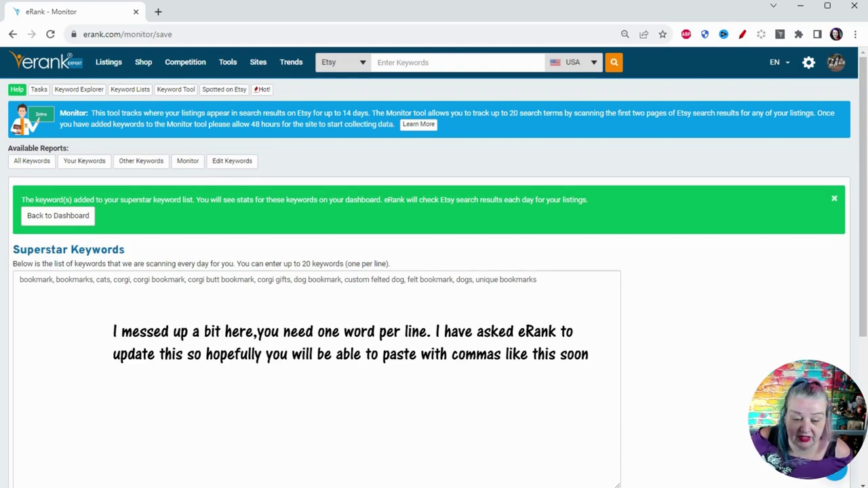
click(187, 166)
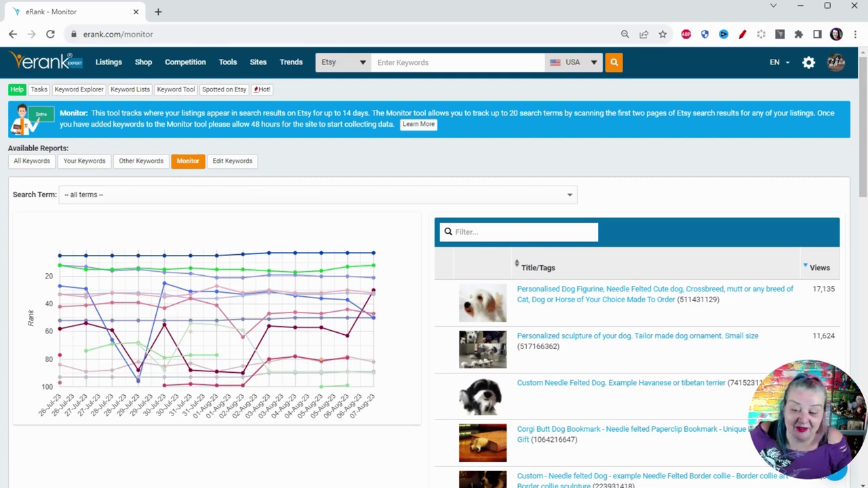
Run the Bulk Rank Checker on the copied bookmark, cat, corgi and dog keywords
mouse_move(348, 339)
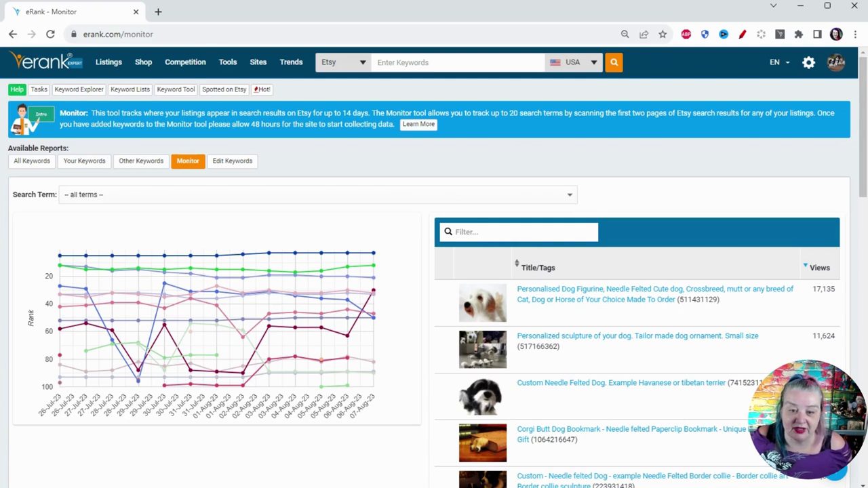
mouse_move(226, 70)
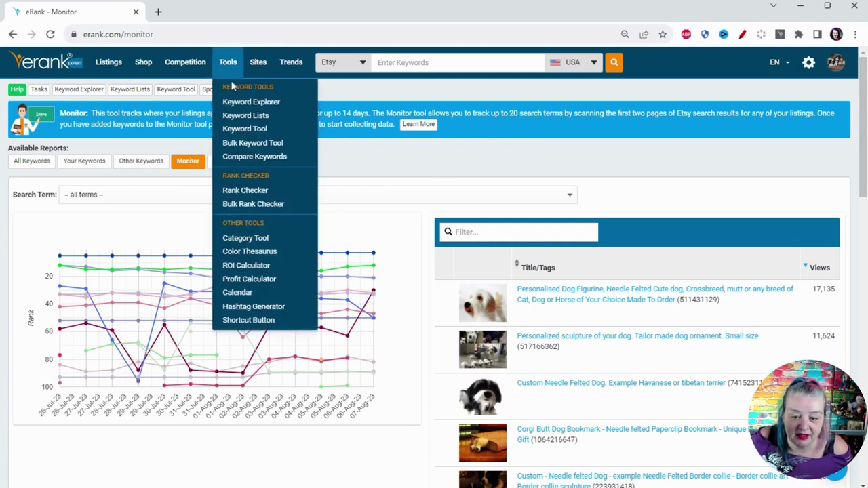
click(251, 204)
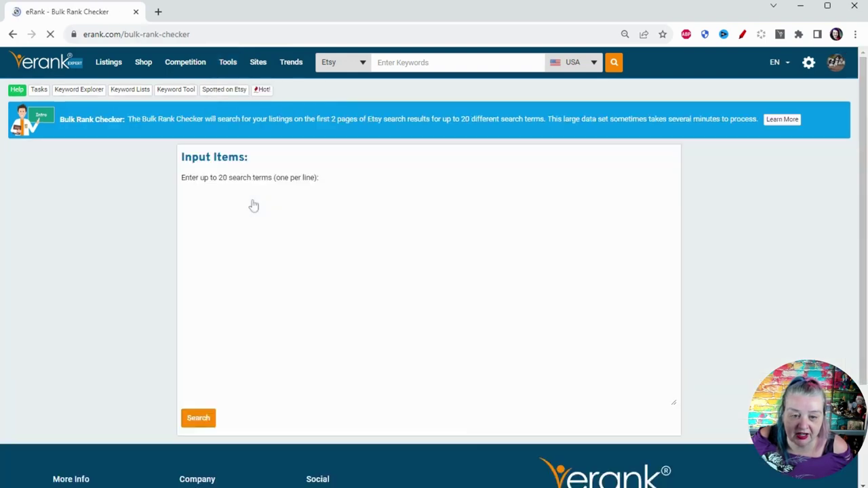
click(247, 213)
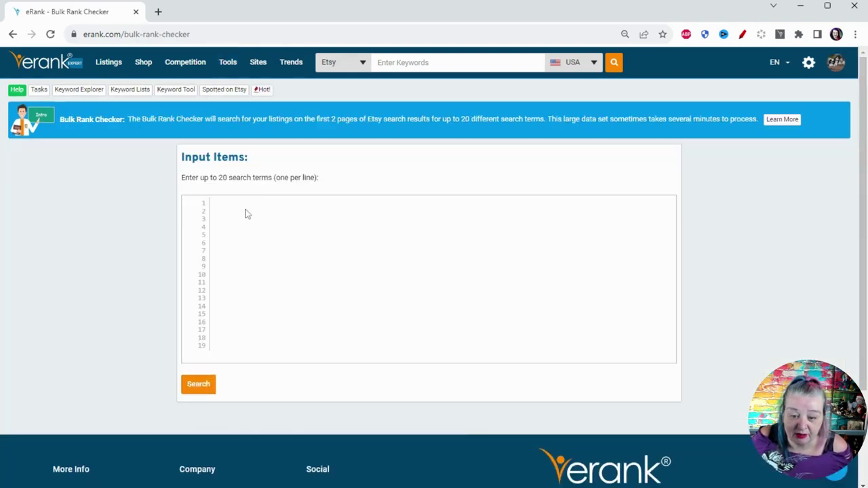
key(ctrl+v)
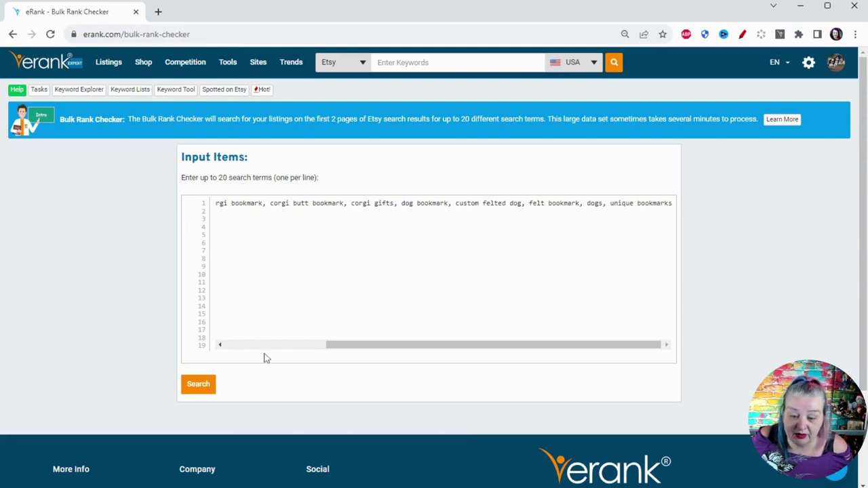
click(194, 386)
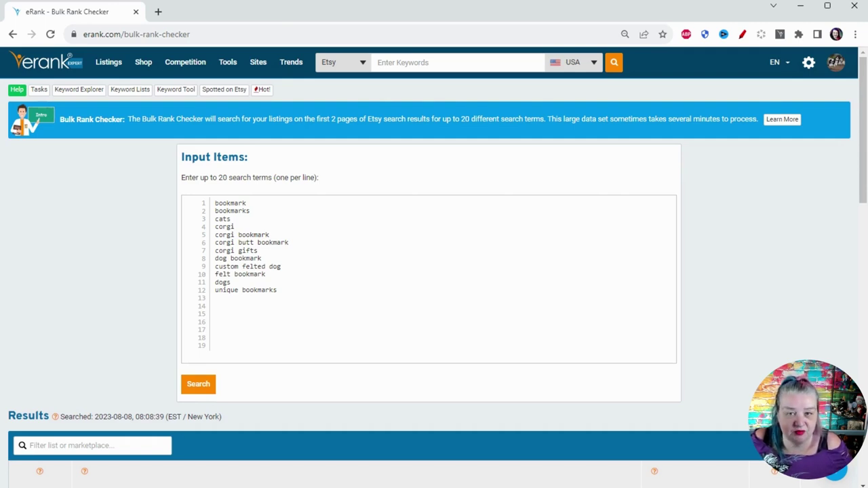
Examine which listings rank for each keyword, with their page and rank, in the bulk rank results
scroll(324, 305, down, 3)
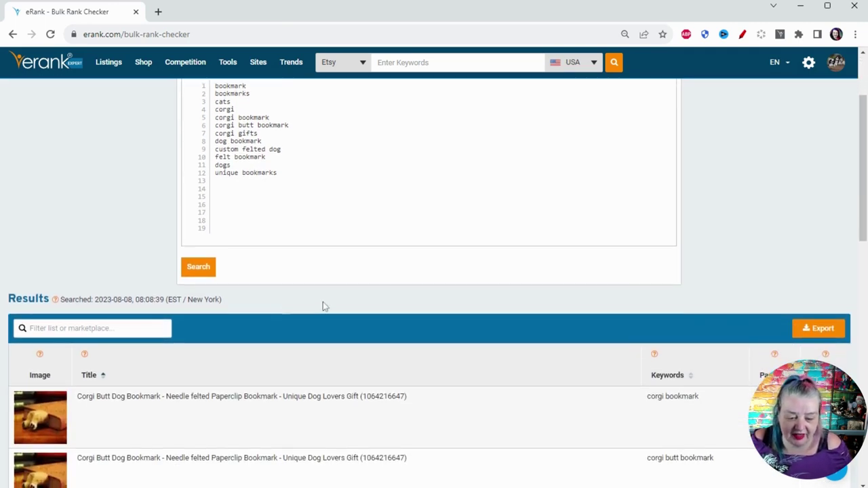
scroll(323, 300, up, 3)
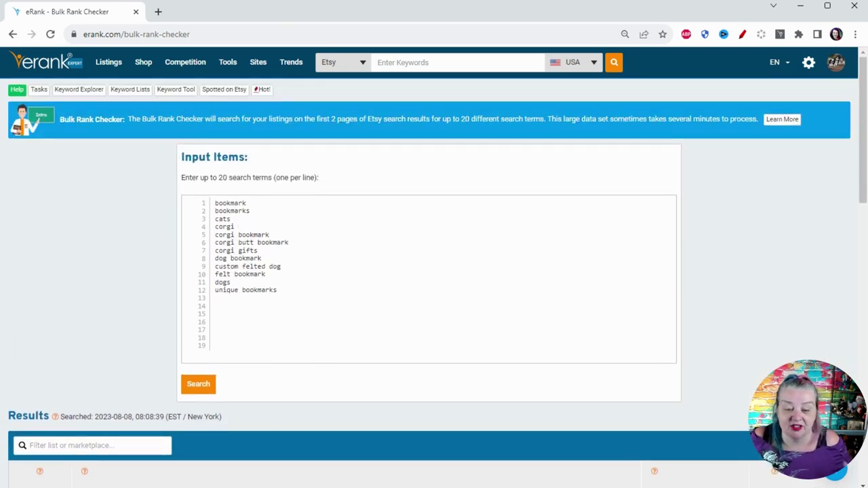
scroll(434, 284, down, 3)
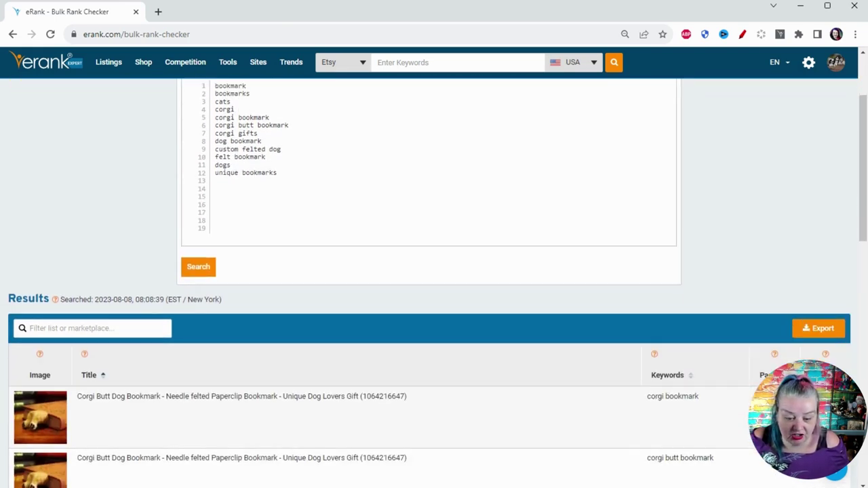
scroll(325, 296, down, 5)
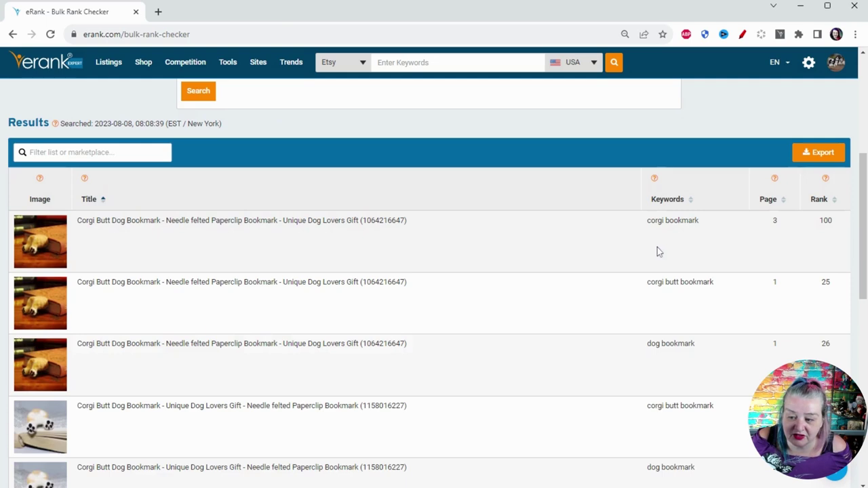
scroll(657, 249, down, 3)
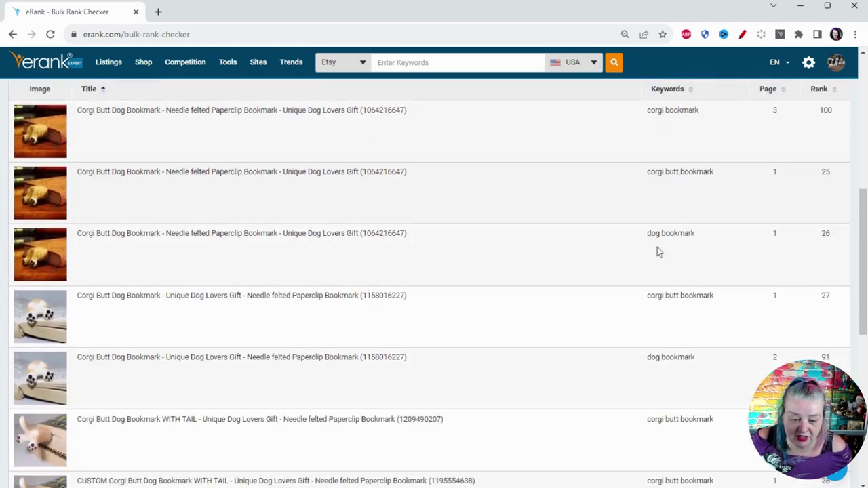
scroll(637, 252, down, 1)
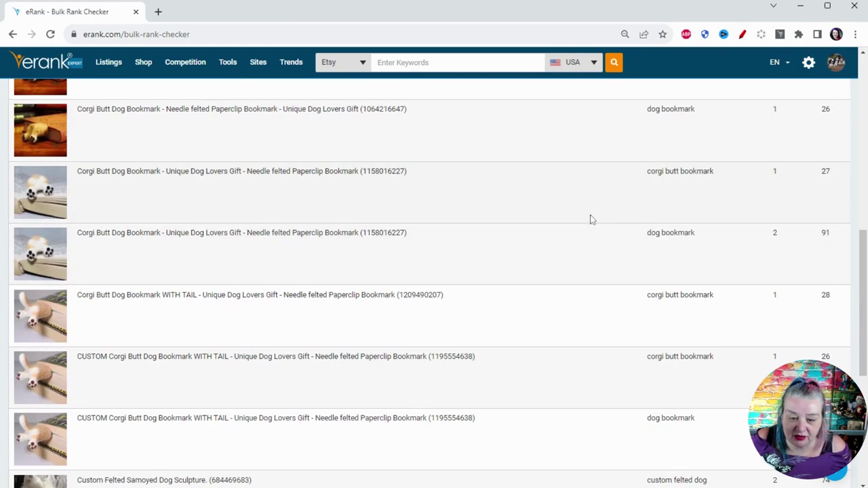
scroll(521, 249, down, 1)
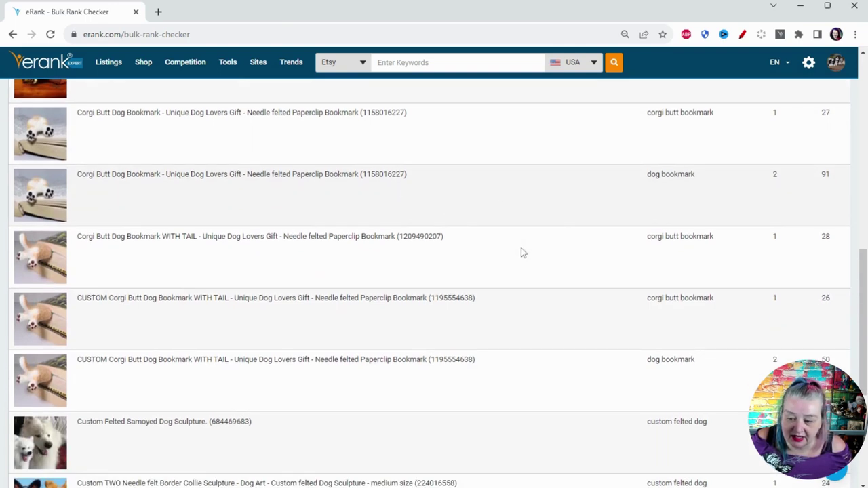
scroll(577, 278, down, 1)
scroll(645, 319, down, 1)
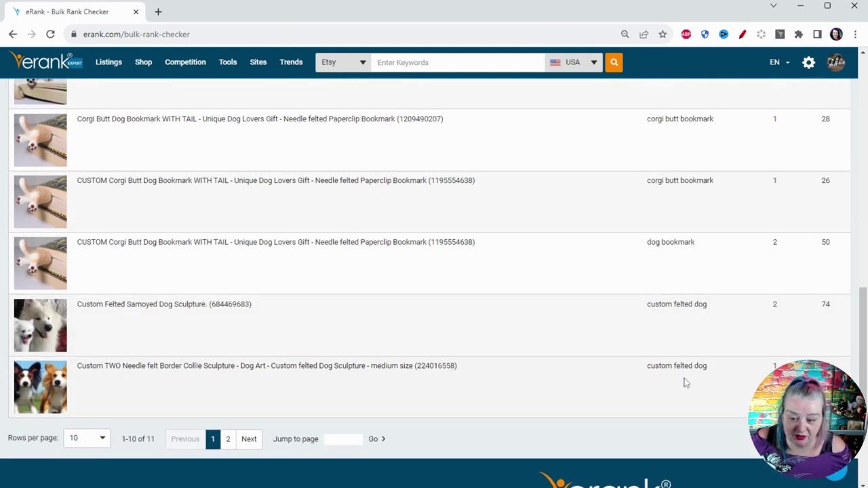
Show the second page of the bulk rank results
click(102, 441)
scroll(102, 407, down, 2)
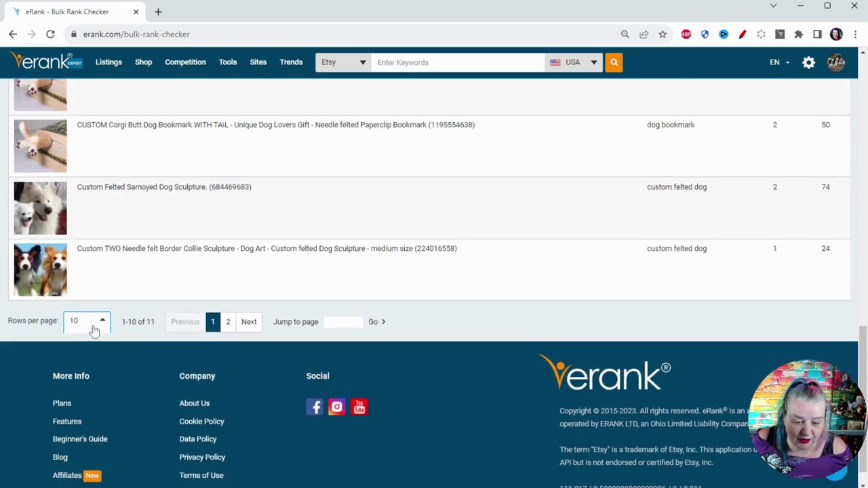
click(101, 323)
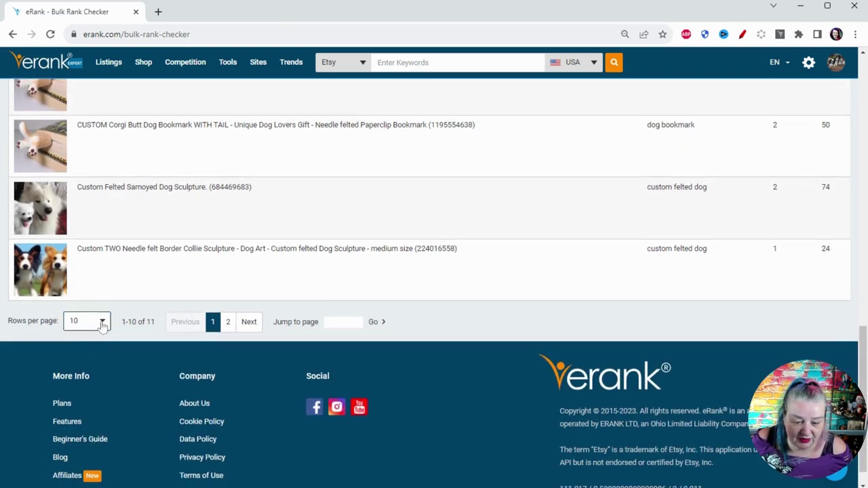
click(228, 323)
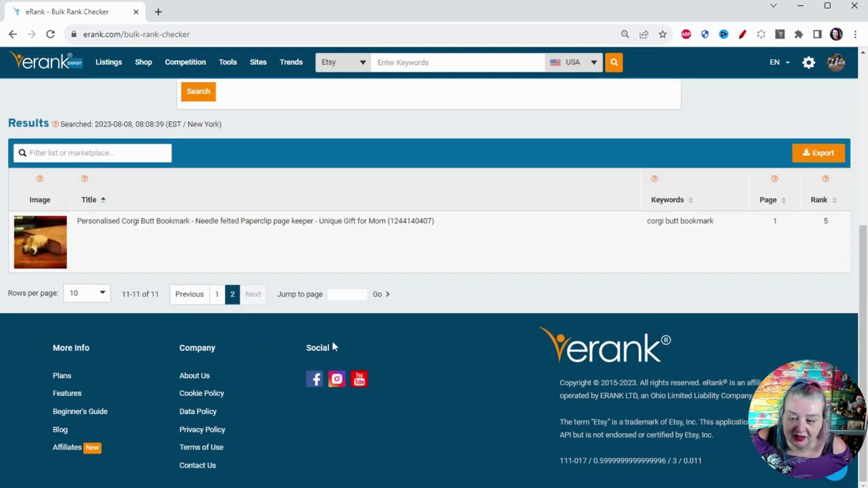
Return to the first page of the bulk rank results and compare its listings with the entered search terms
click(220, 296)
scroll(388, 256, up, 2)
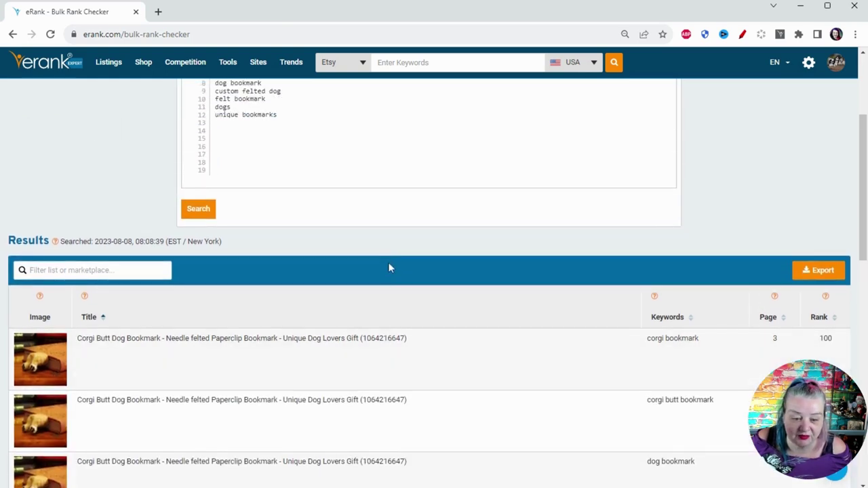
scroll(388, 268, down, 3)
scroll(94, 395, down, 1)
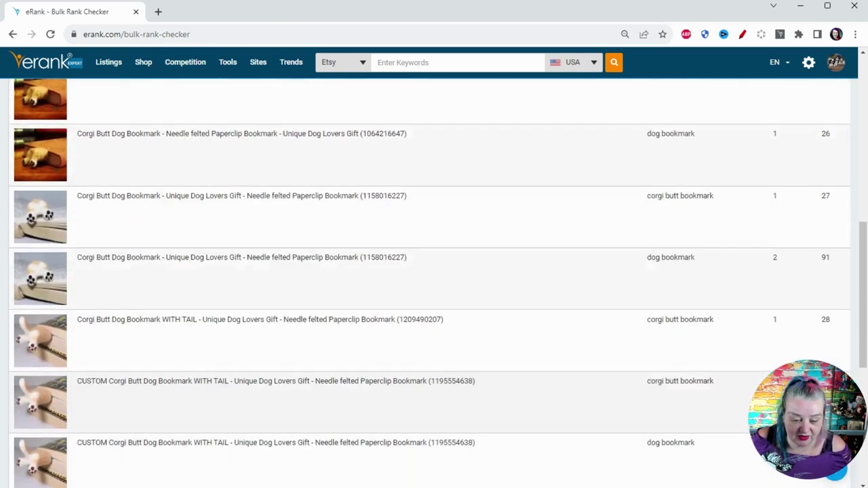
scroll(326, 389, down, 3)
scroll(415, 378, up, 1)
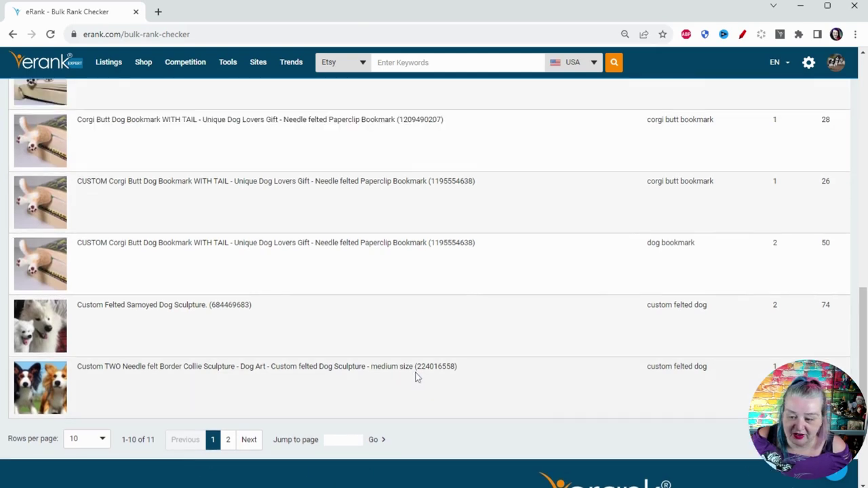
scroll(417, 378, up, 15)
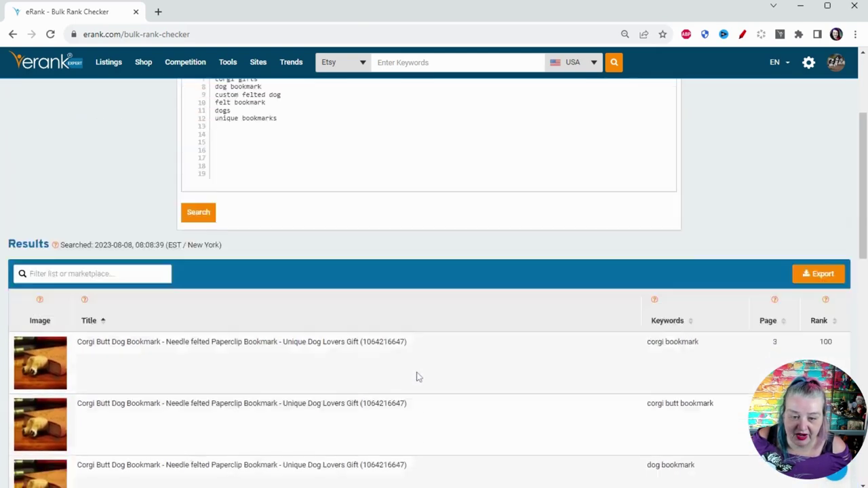
scroll(401, 332, down, 4)
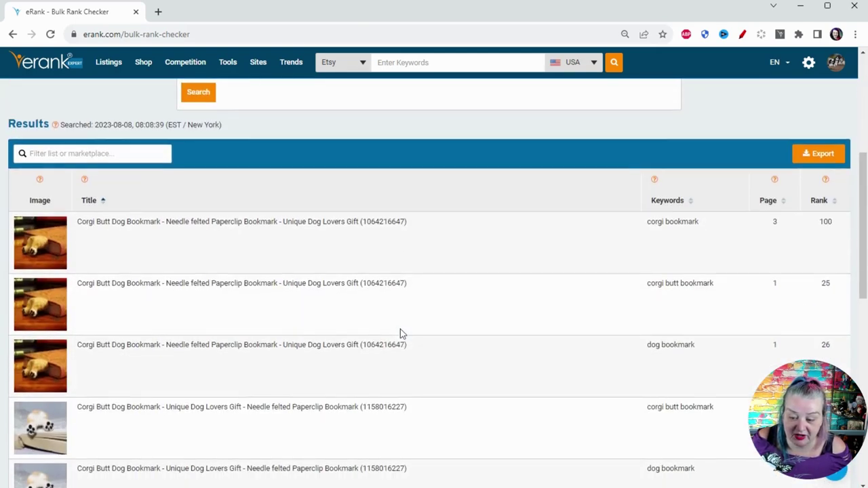
scroll(400, 332, up, 3)
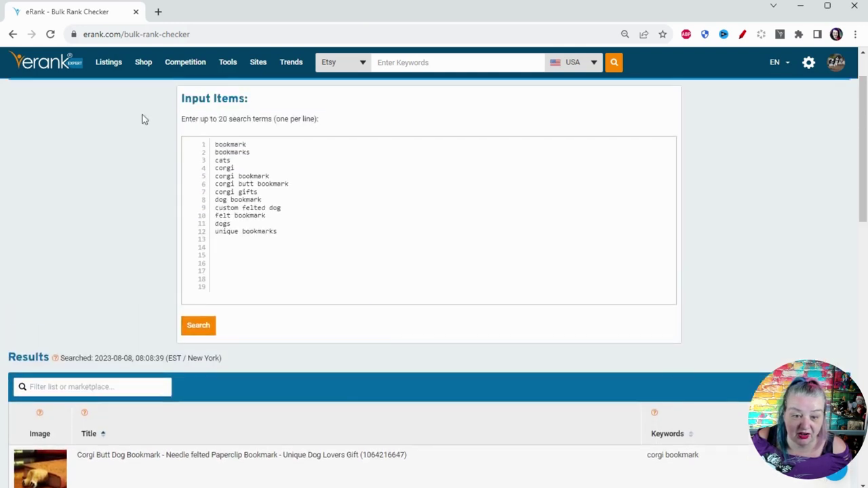
Reopen the shop's Monitor report and inspect the rank chart for all terms, including the dog bookmark point for 27 July 2023
mouse_move(142, 76)
click(160, 189)
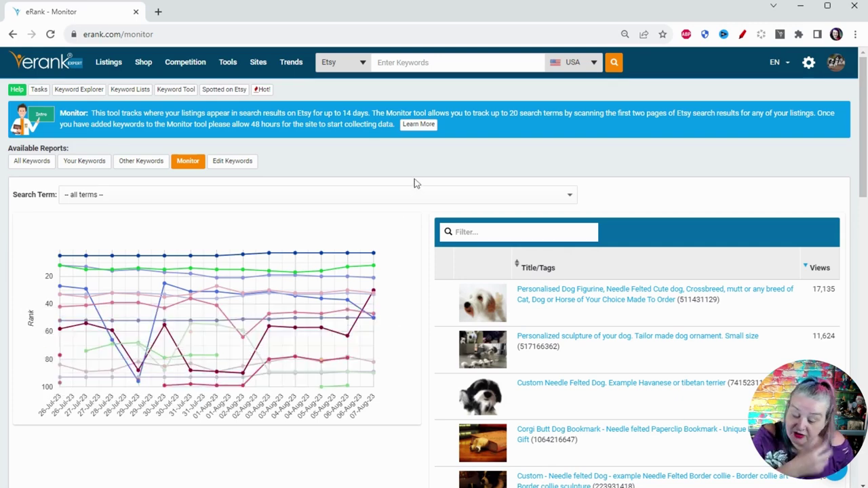
mouse_move(375, 294)
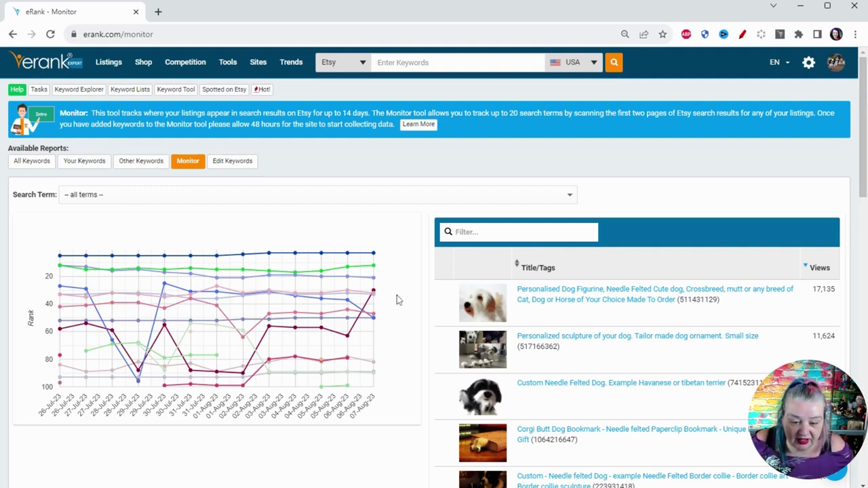
mouse_move(218, 308)
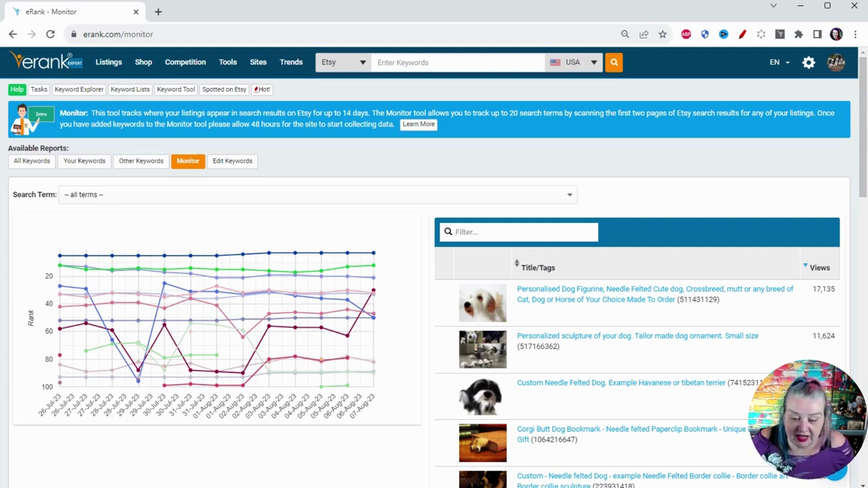
mouse_move(245, 331)
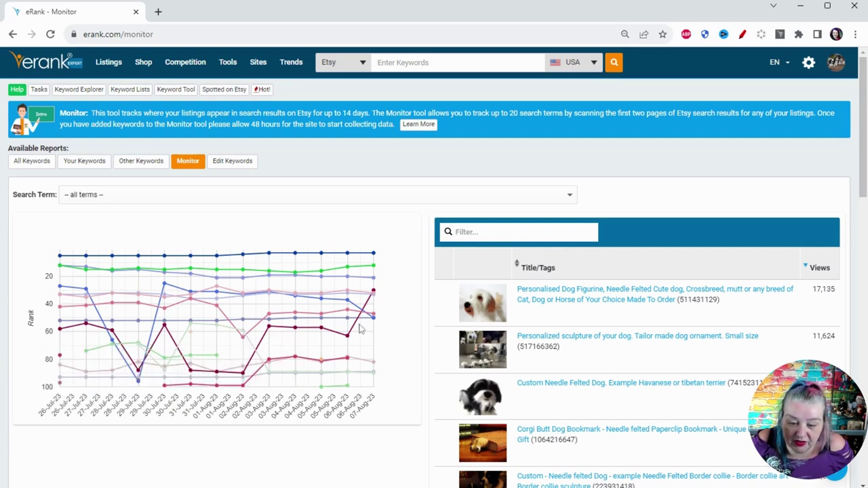
mouse_move(351, 340)
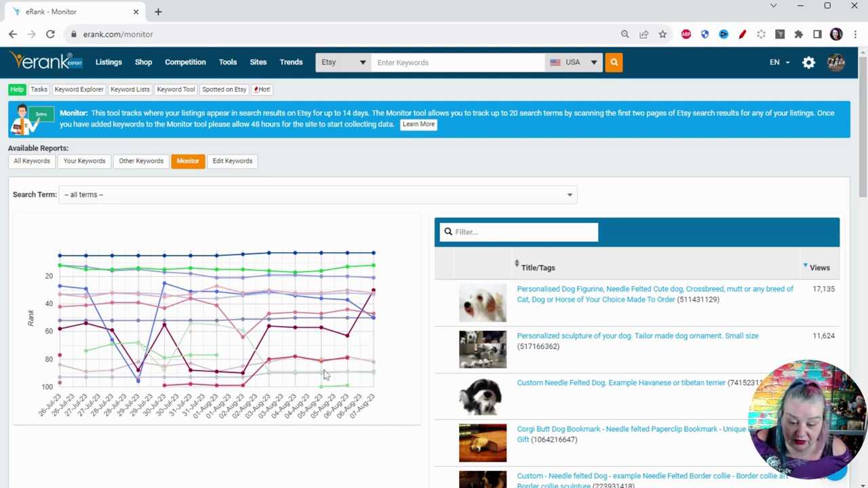
mouse_move(297, 359)
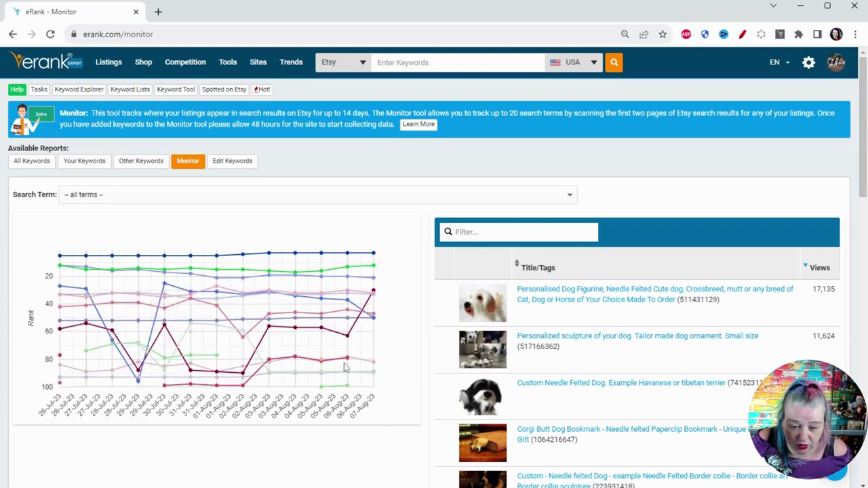
mouse_move(345, 363)
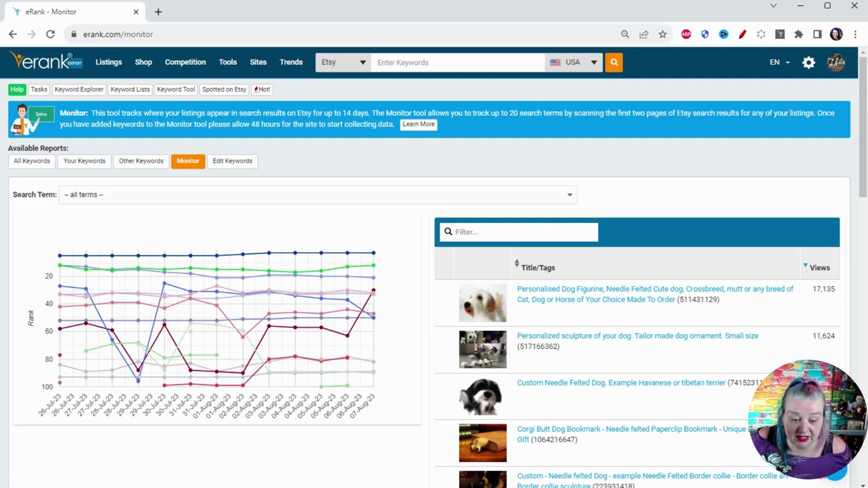
mouse_move(87, 293)
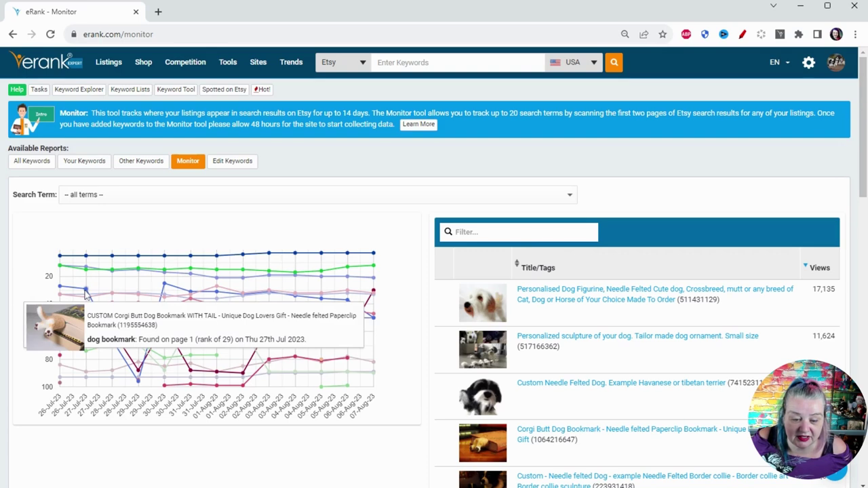